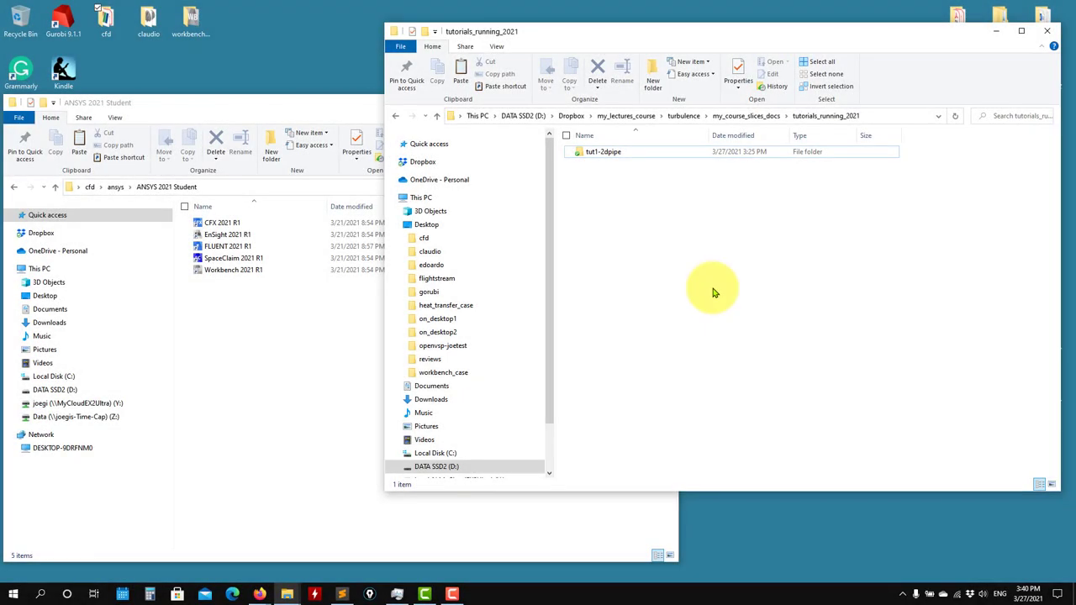
Switch to Firefox and view the case presentation PDF and the Tutorial 1 section of the course tutorials page
click(260, 594)
click(323, 548)
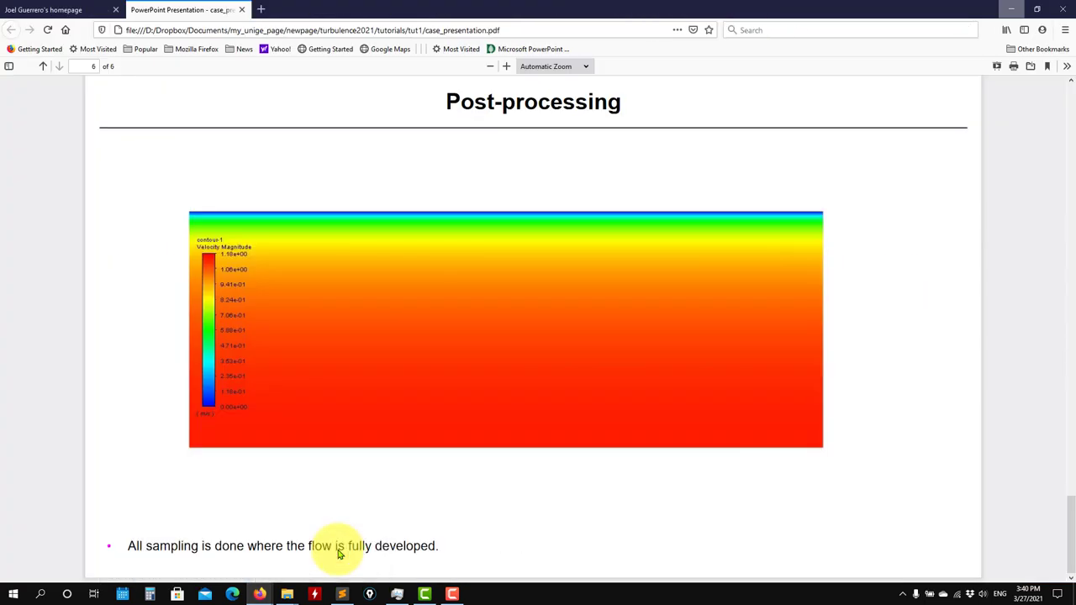
click(47, 10)
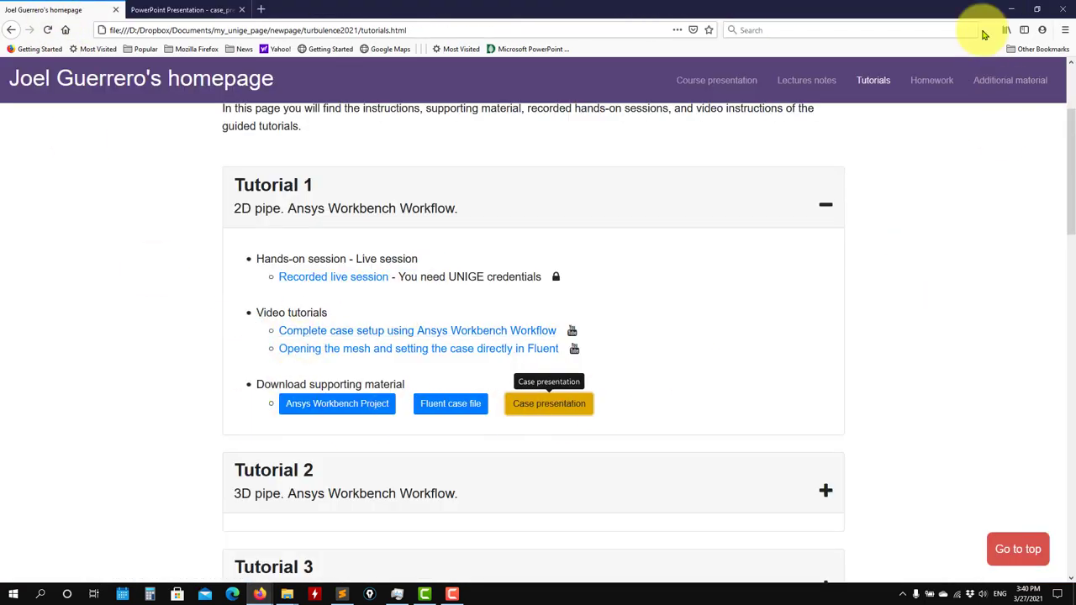
click(1011, 10)
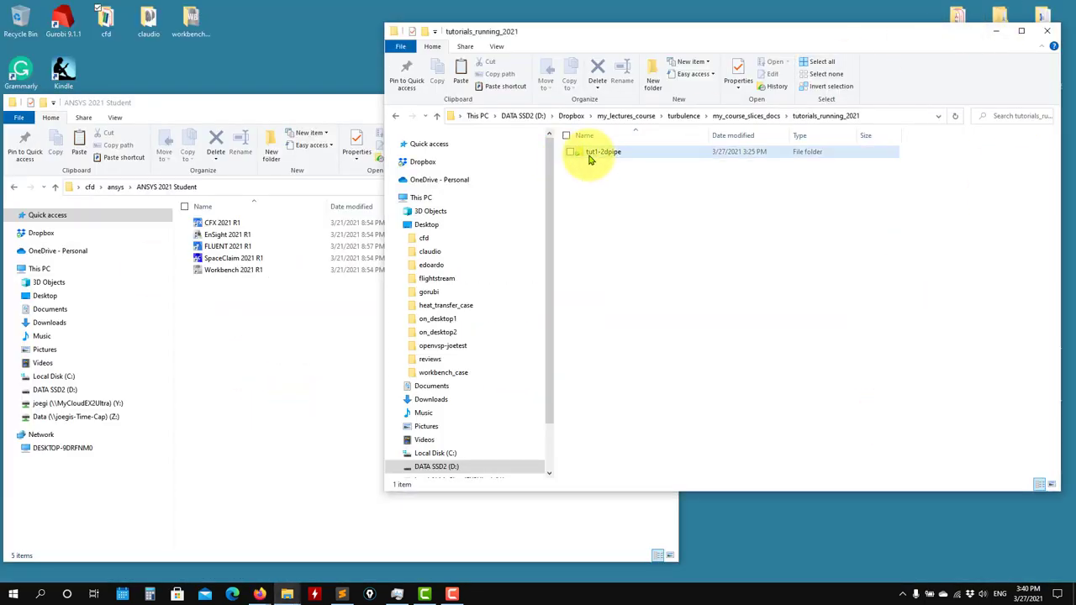
Open the workbench_case folder inside tut1-2dpipe to view the project files
double_click(595, 153)
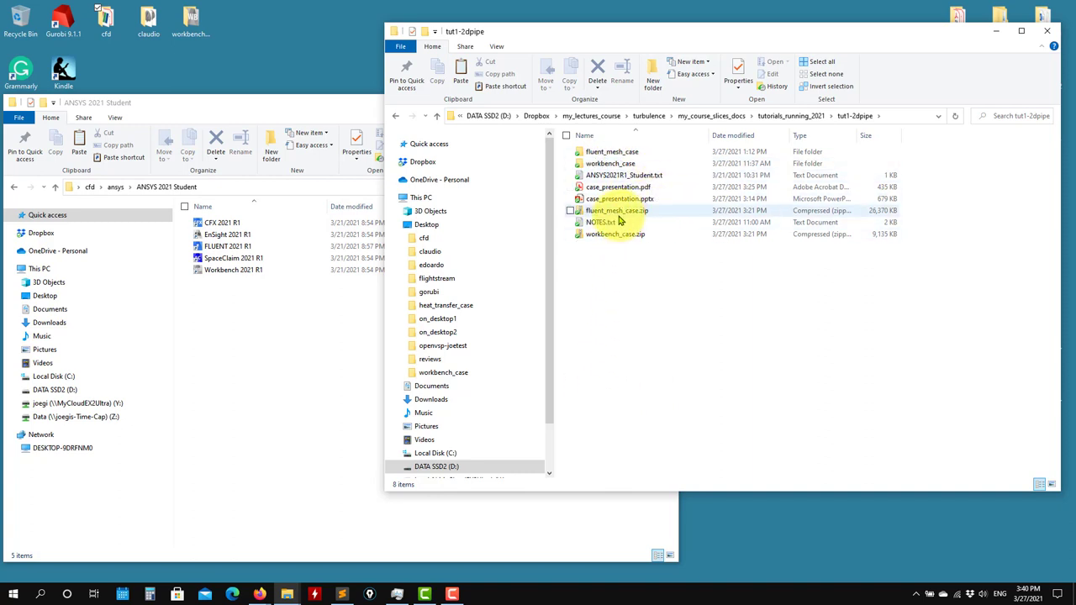
double_click(610, 164)
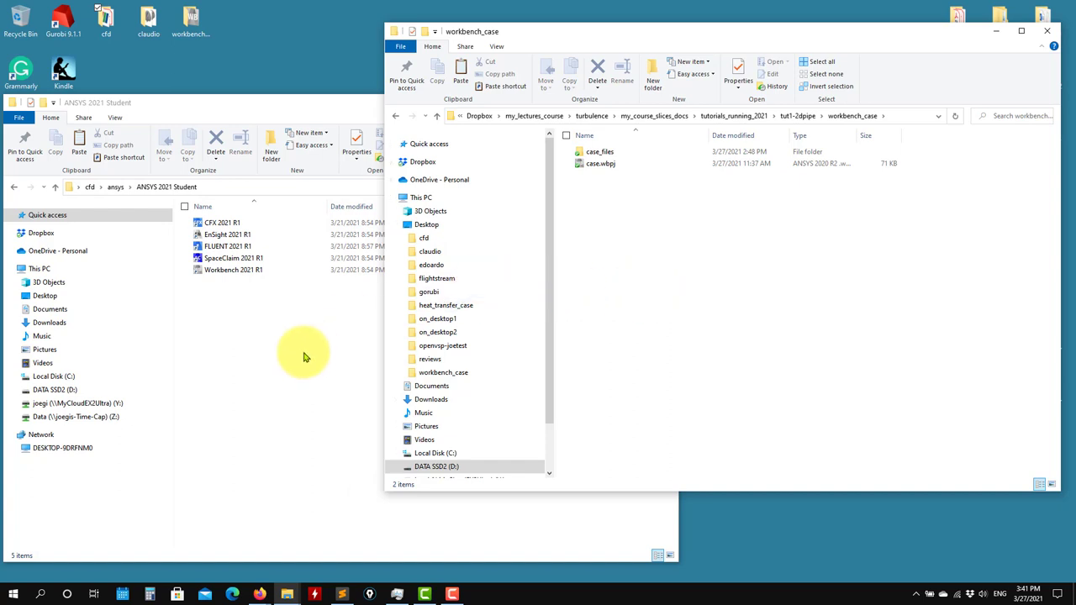
Launch Workbench 2021 R1 from the ANSYS 2021 Student folder and minimize both file explorer windows
click(240, 274)
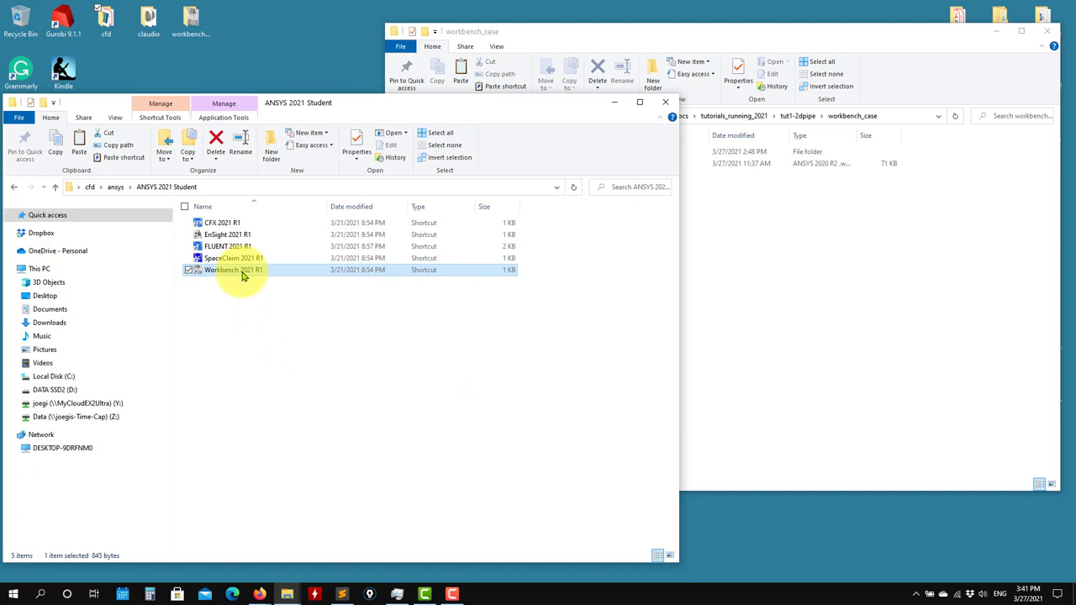
double_click(242, 276)
click(614, 102)
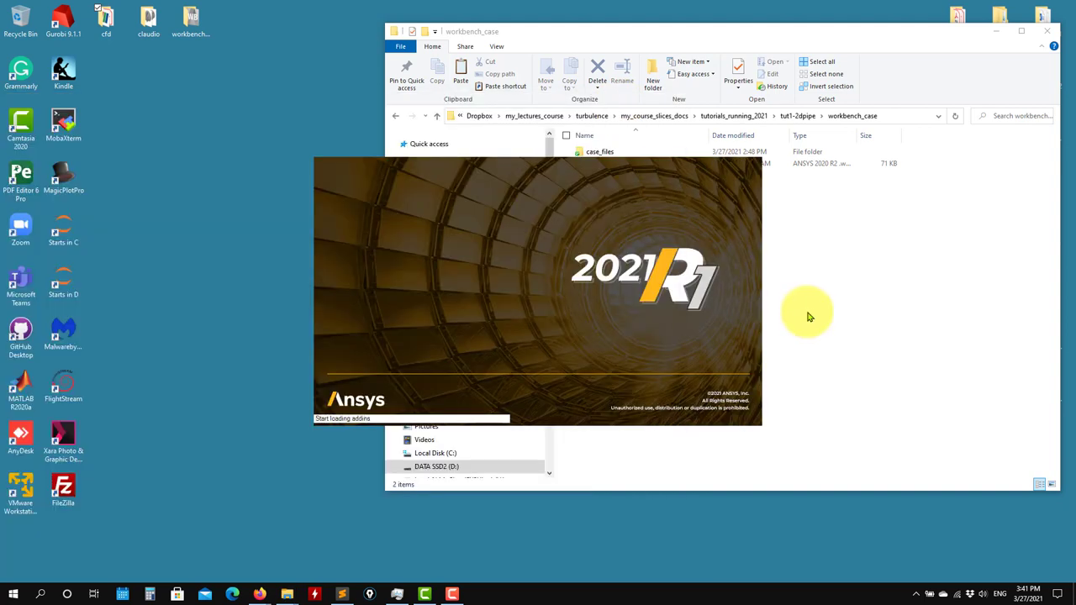
click(893, 118)
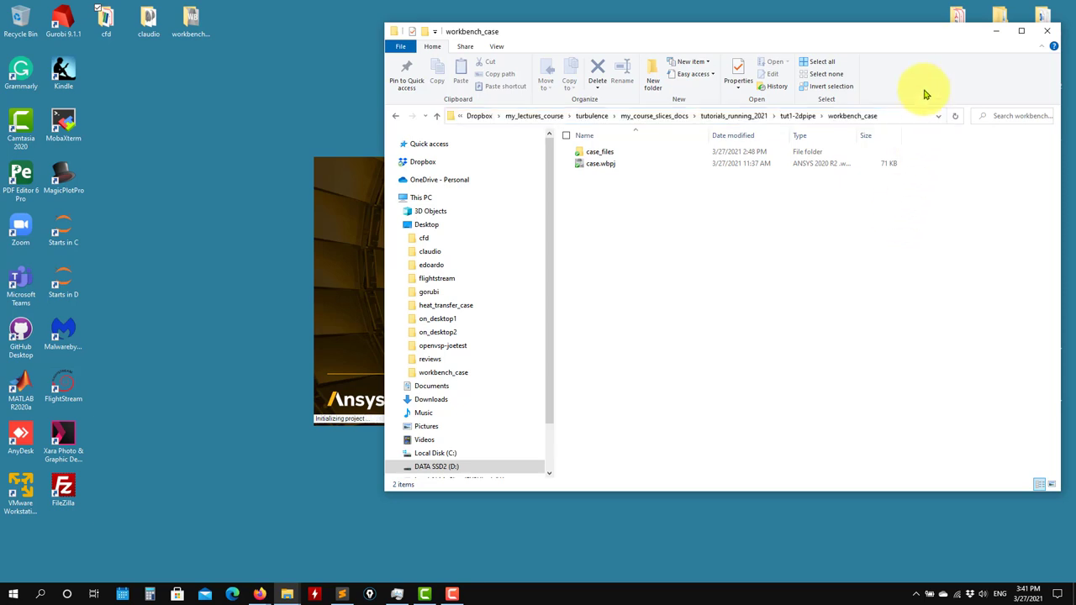
click(996, 31)
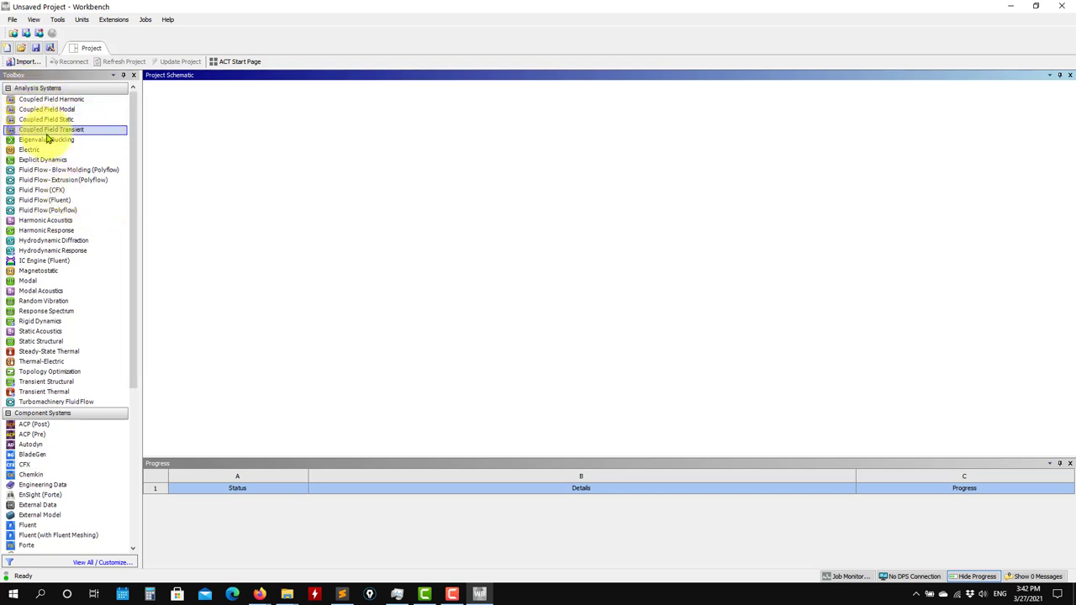
Add a Fluid Flow (Fluent) analysis system to the project schematic and delete it again
drag(28, 203, 236, 132)
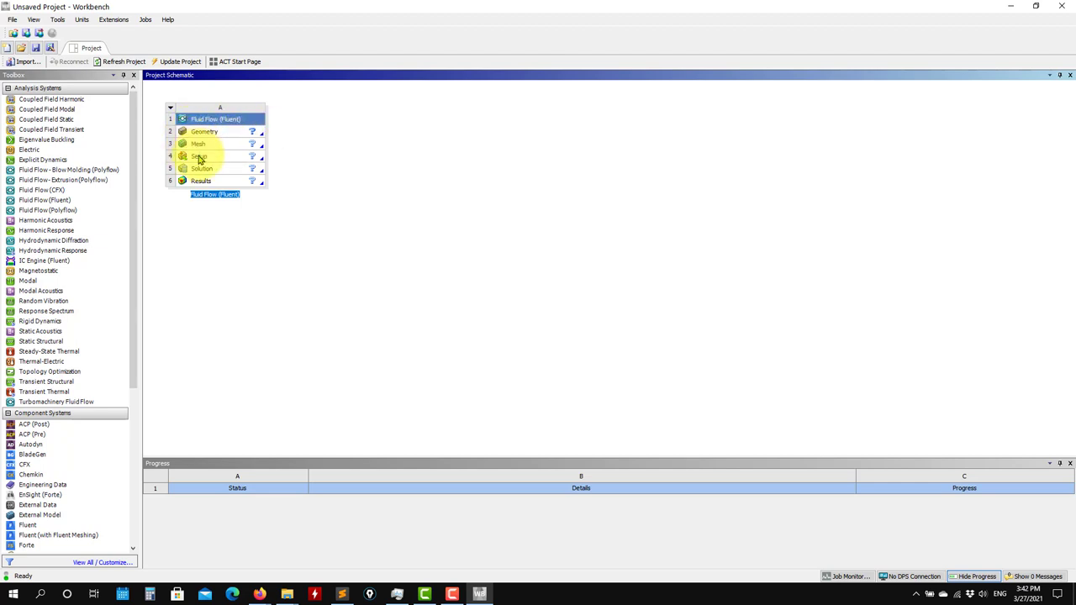
click(170, 107)
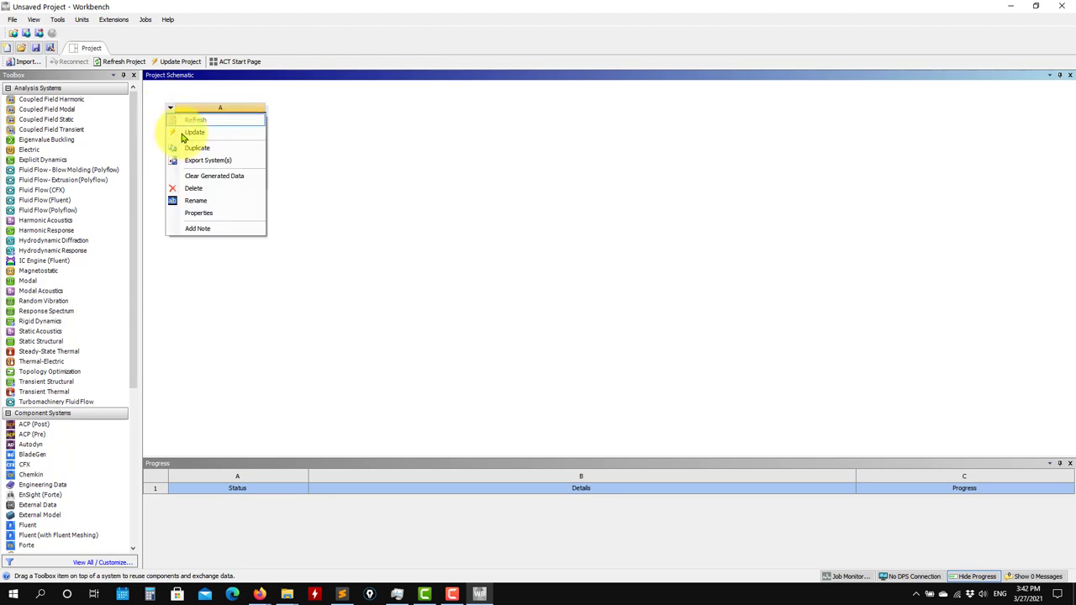
click(202, 195)
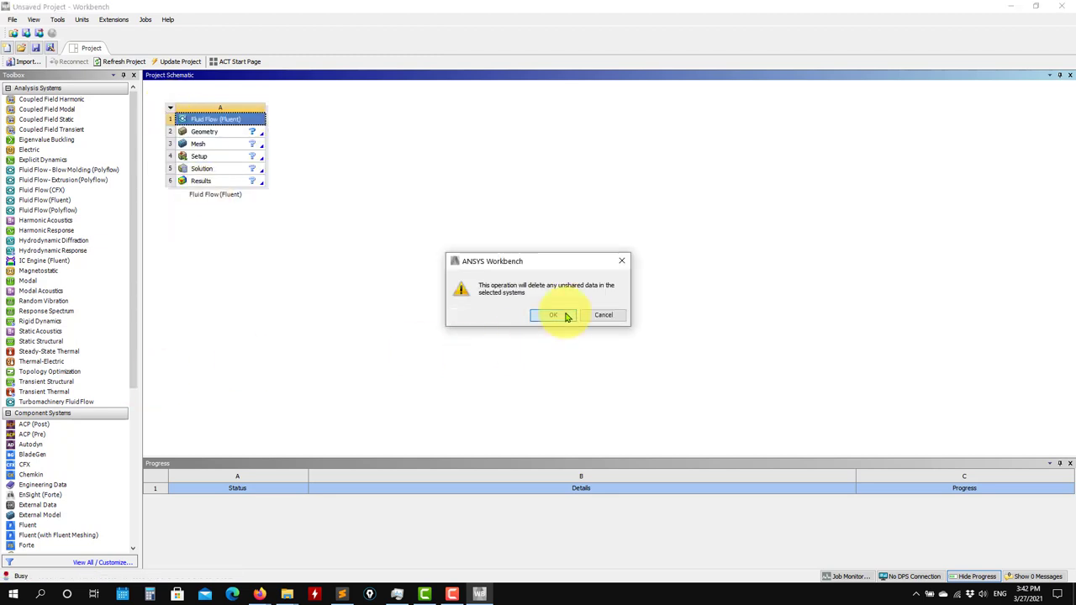
click(555, 315)
Build a linked chain of Geometry, Mesh and Fluent component systems in the project schematic
scroll(66, 460, down, 2)
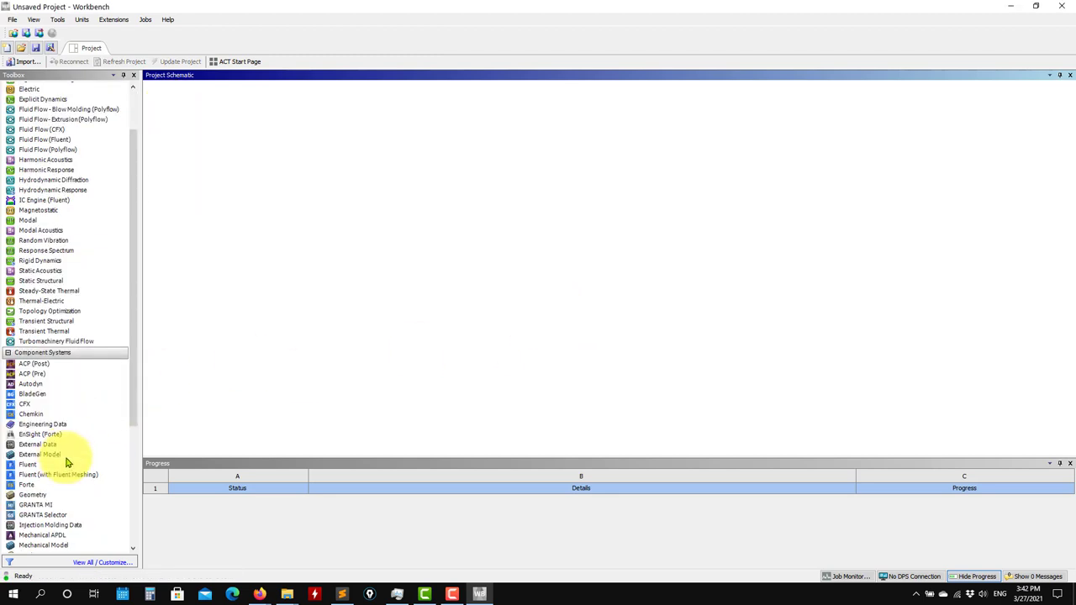
click(30, 373)
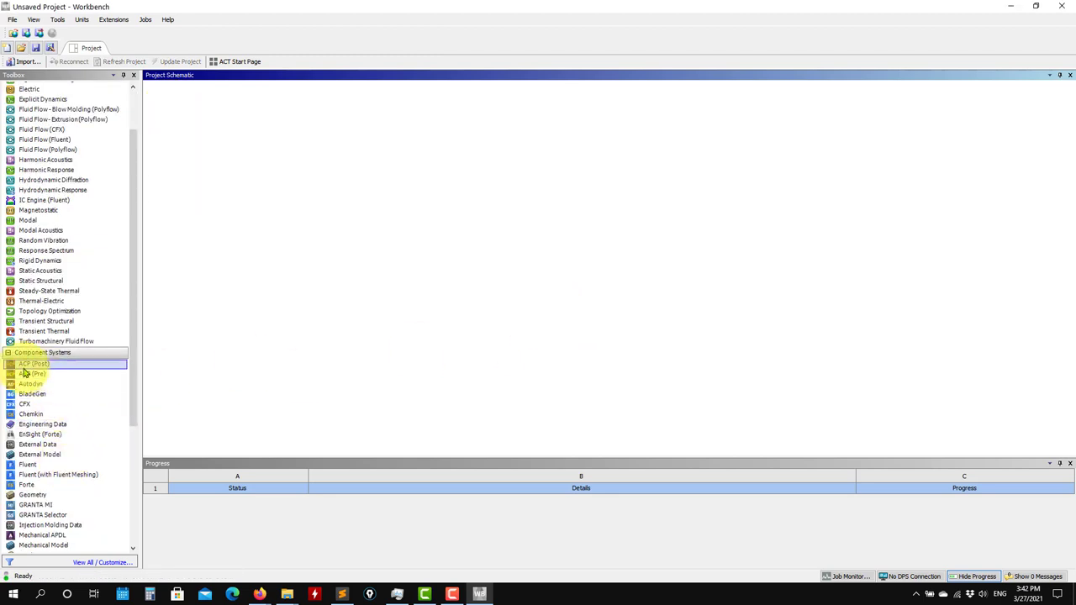
click(19, 496)
drag(18, 496, 207, 163)
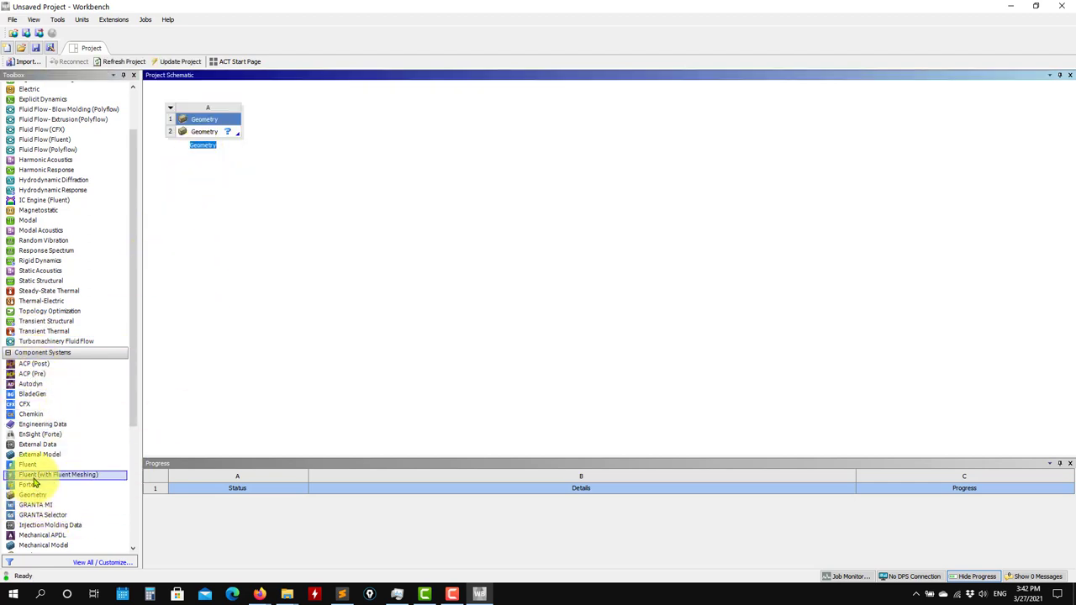
scroll(46, 499, down, 3)
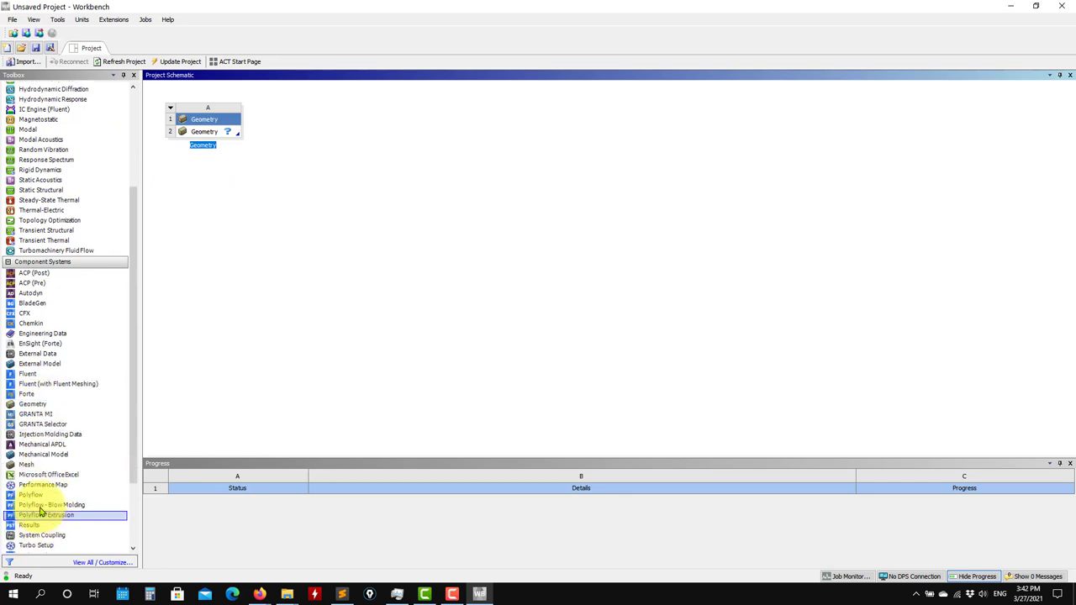
drag(23, 467, 223, 138)
drag(25, 377, 336, 146)
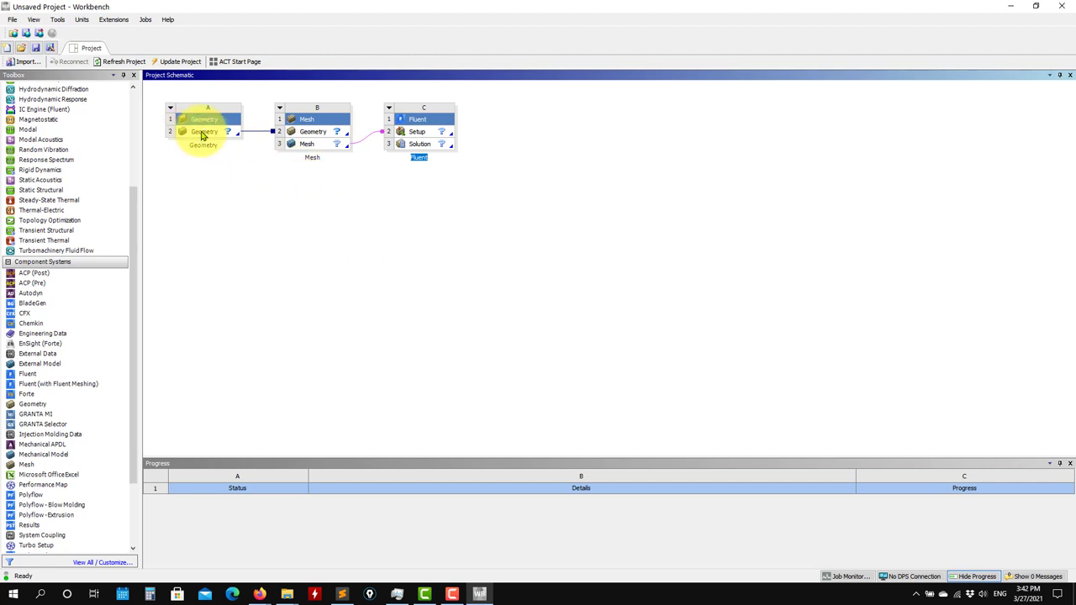
Duplicate the Mesh system B on its own, keeping it linked to Geometry system A
click(280, 110)
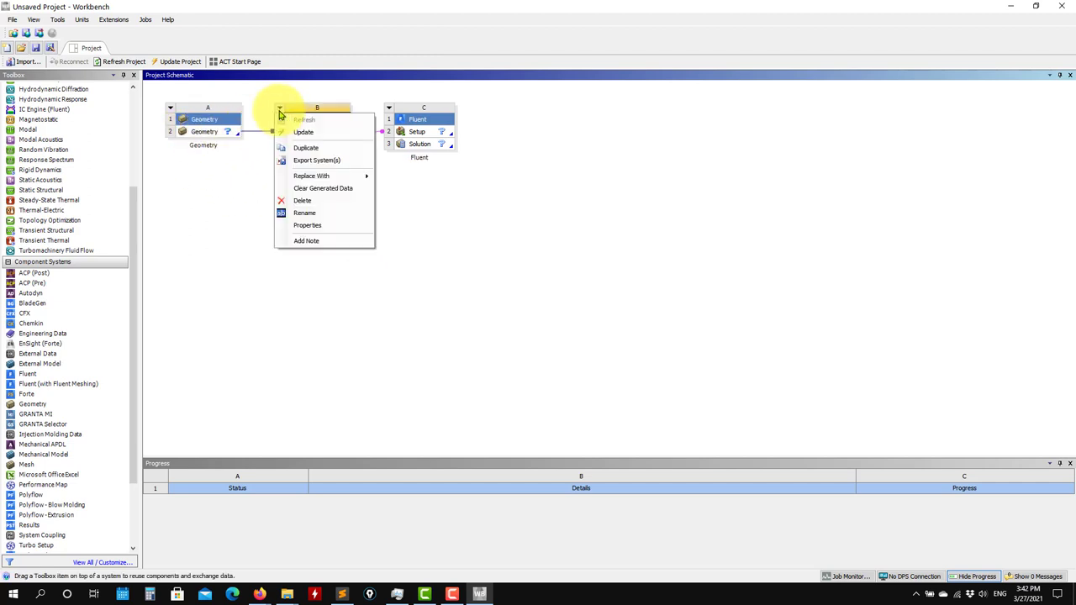
click(307, 149)
click(557, 316)
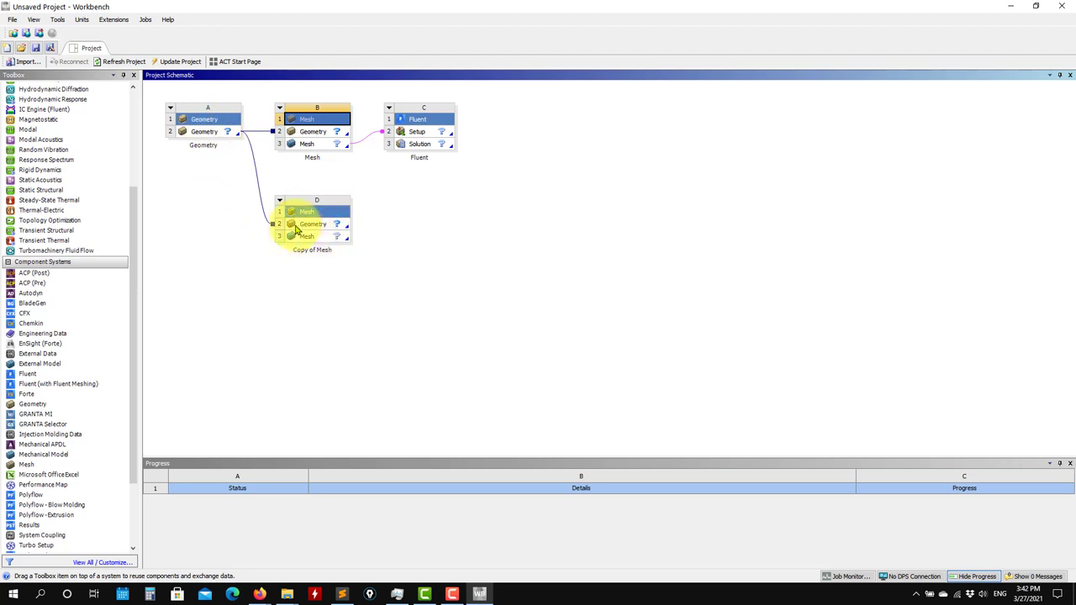
Duplicate the Mesh system B and the Fluent system C together as a linked pair
drag(521, 168, 282, 110)
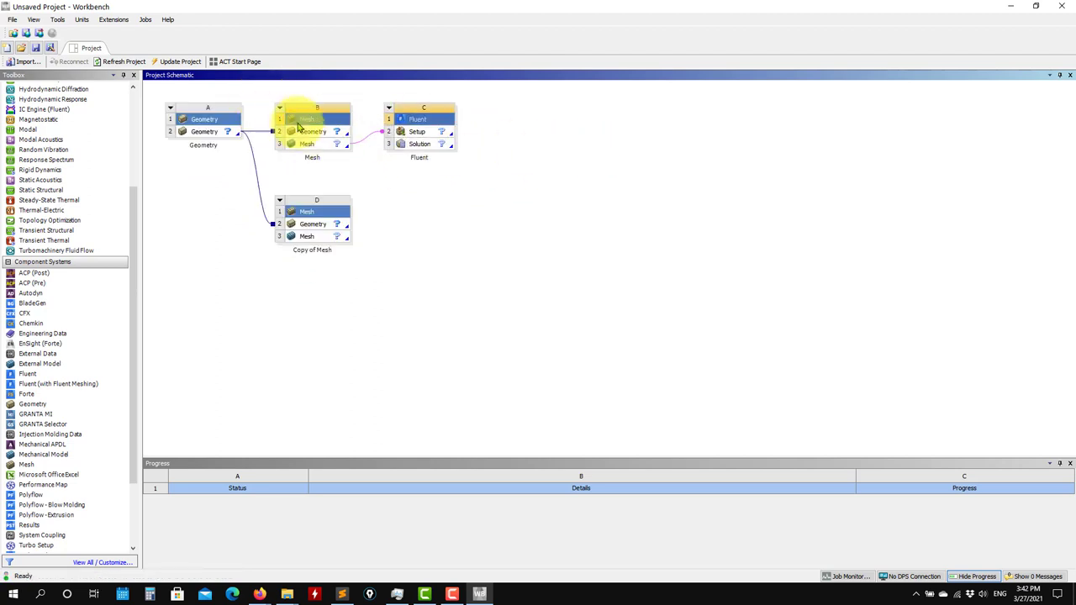
click(279, 108)
click(295, 143)
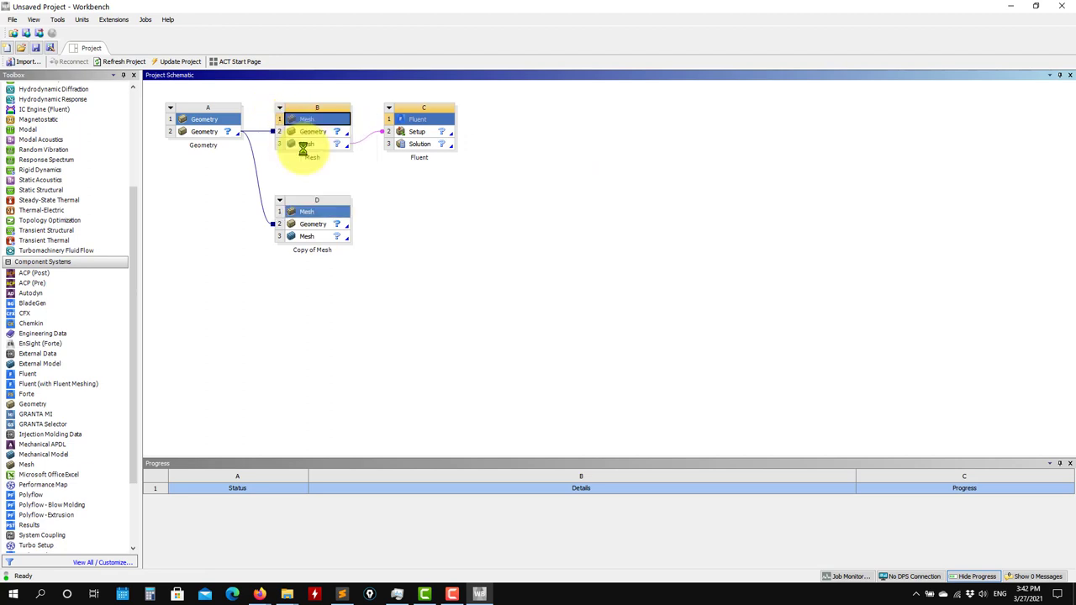
click(616, 317)
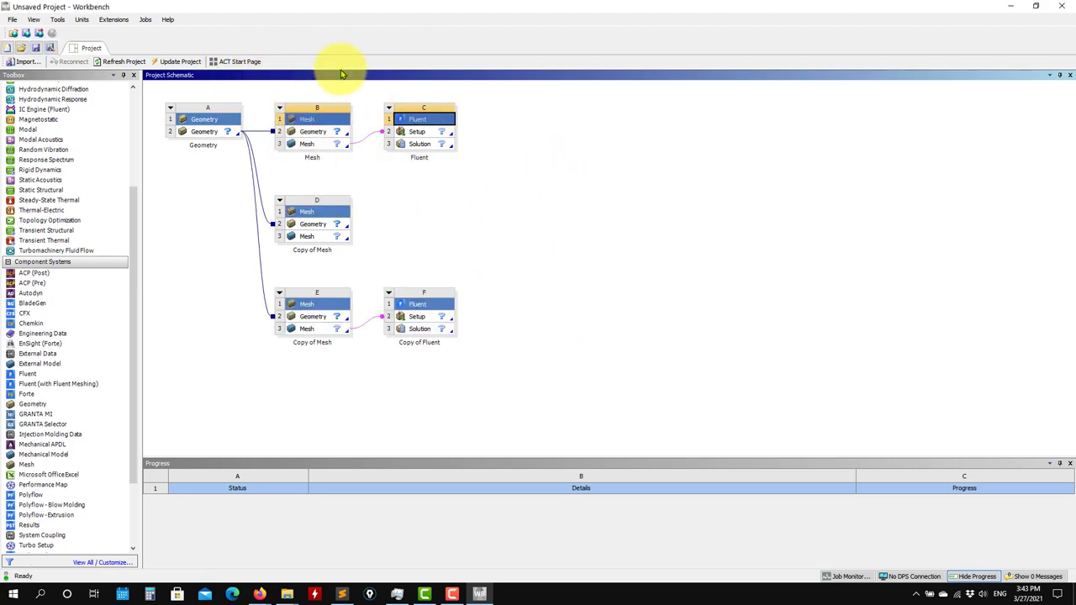
Delete the duplicated Mesh and Fluent pair and the separate Mesh copy from the schematic
drag(526, 384, 243, 275)
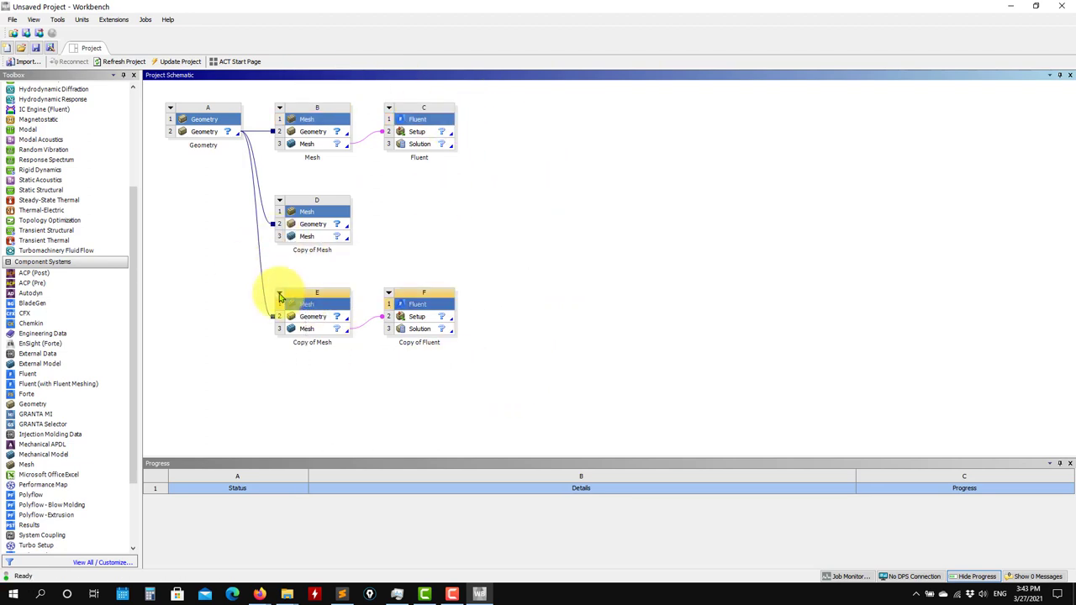
click(280, 295)
click(310, 375)
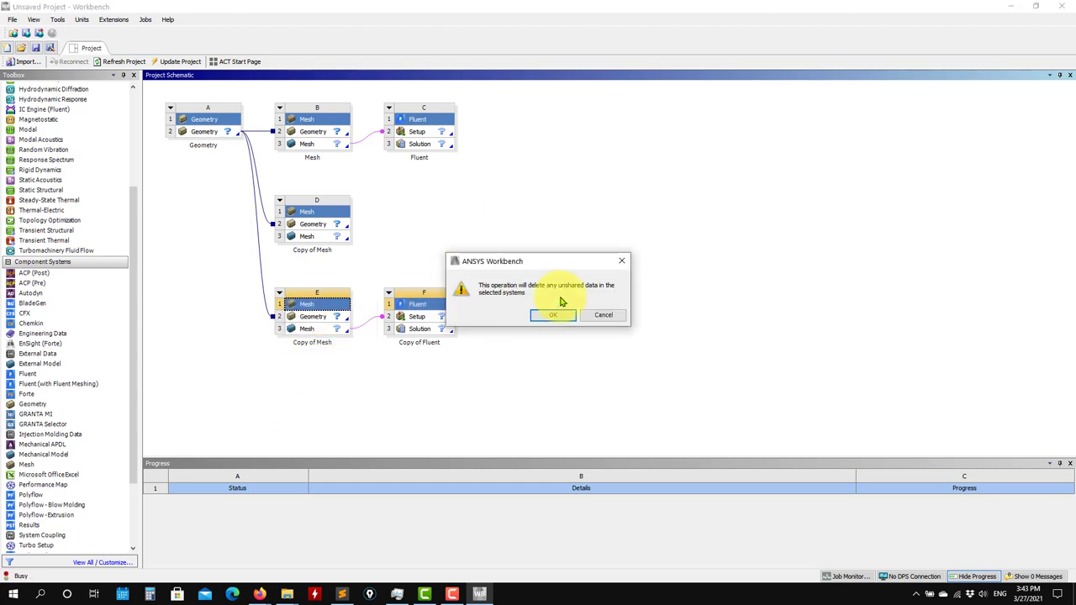
click(565, 318)
drag(479, 299, 244, 185)
click(281, 203)
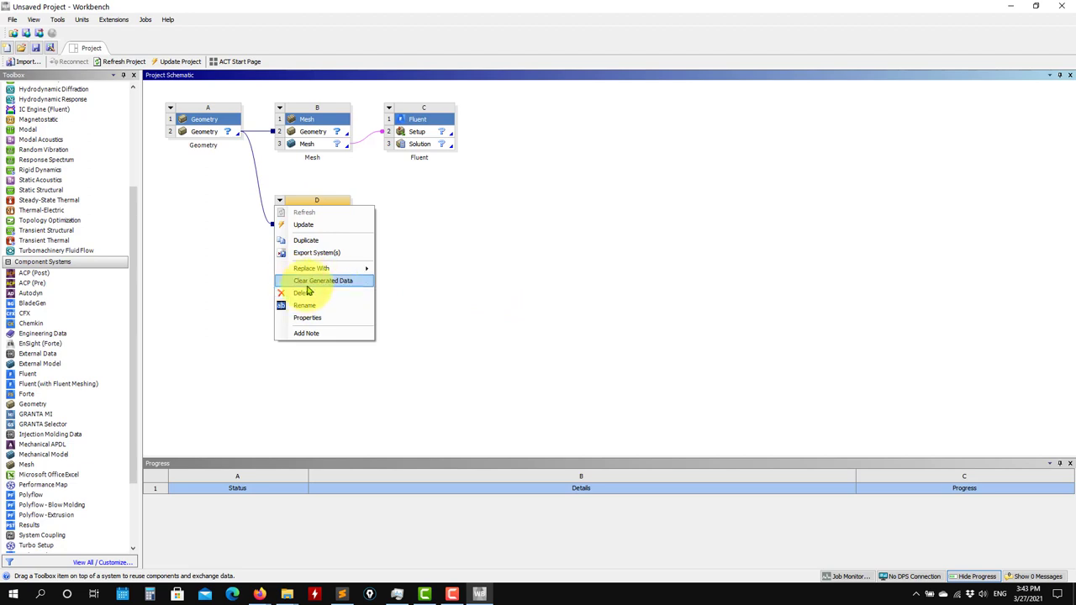
click(307, 291)
click(548, 315)
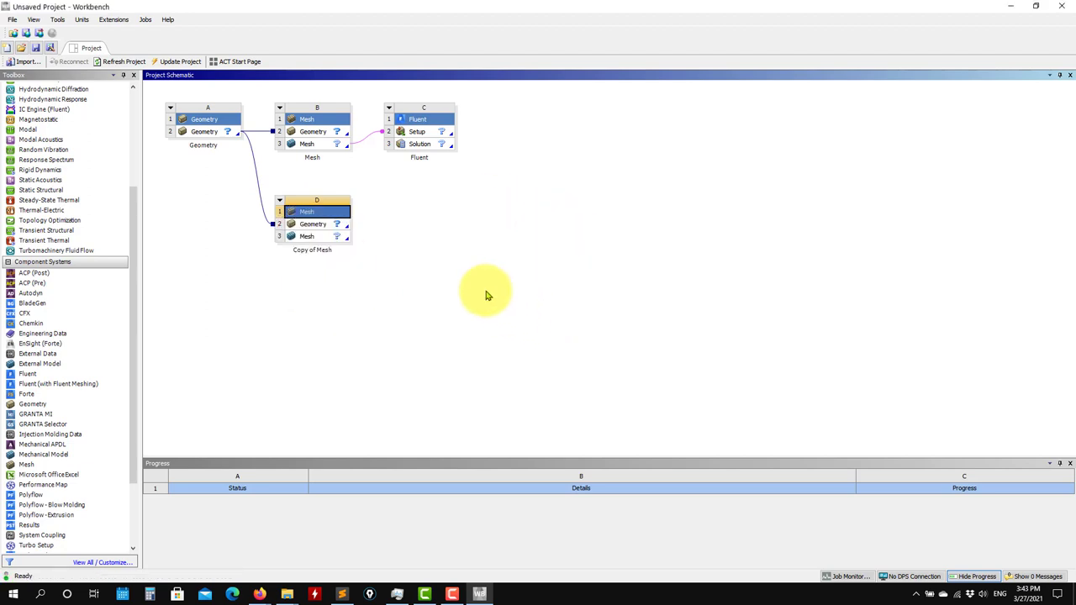
Delete the original Geometry, Mesh and Fluent systems together to empty the project schematic
click(389, 110)
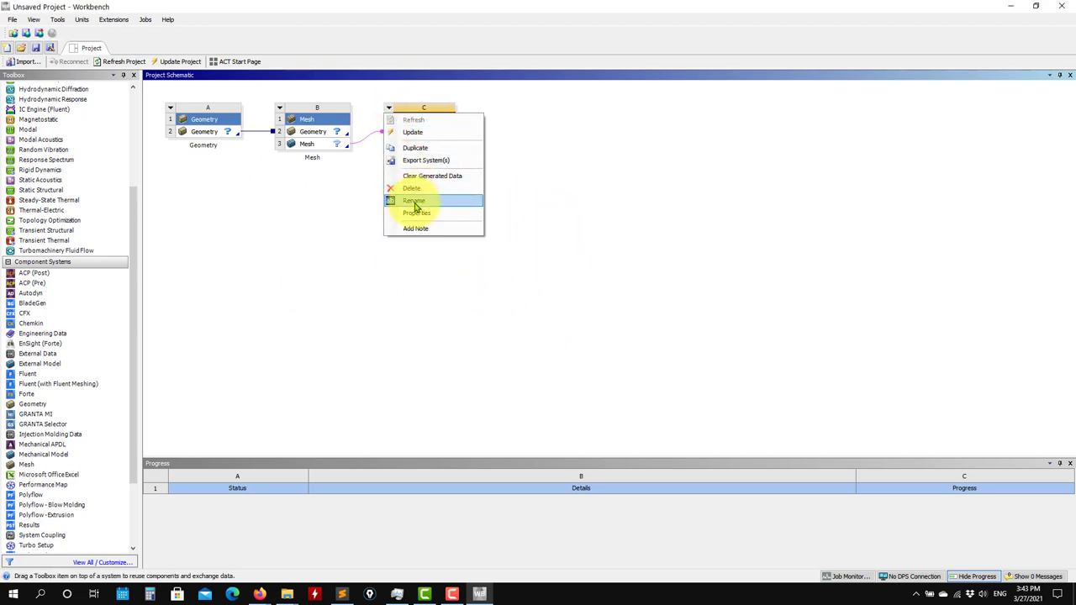
click(413, 202)
drag(389, 110, 169, 101)
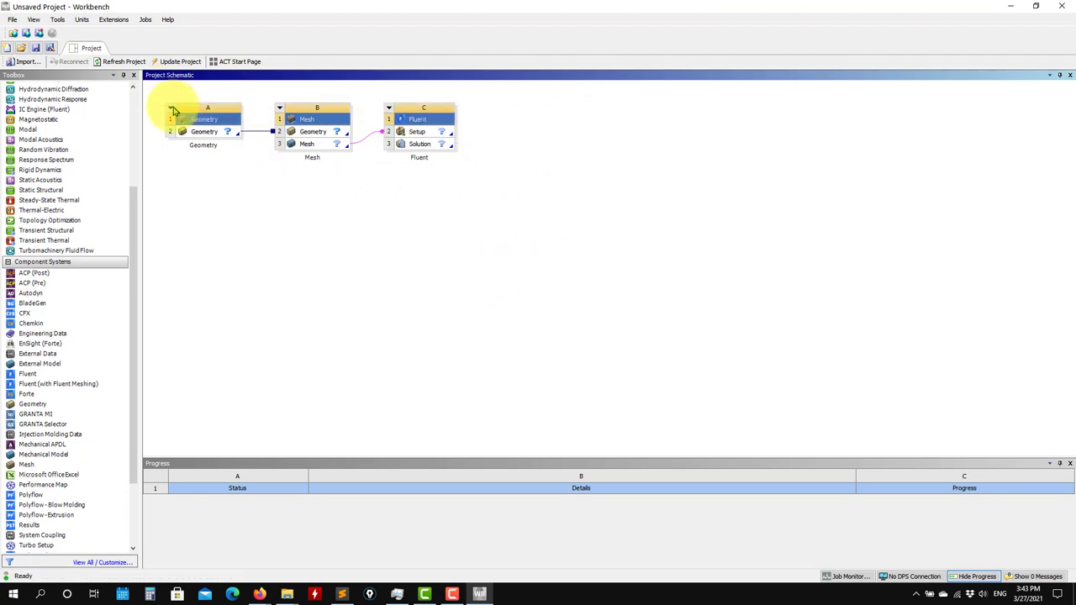
right_click(171, 116)
click(211, 190)
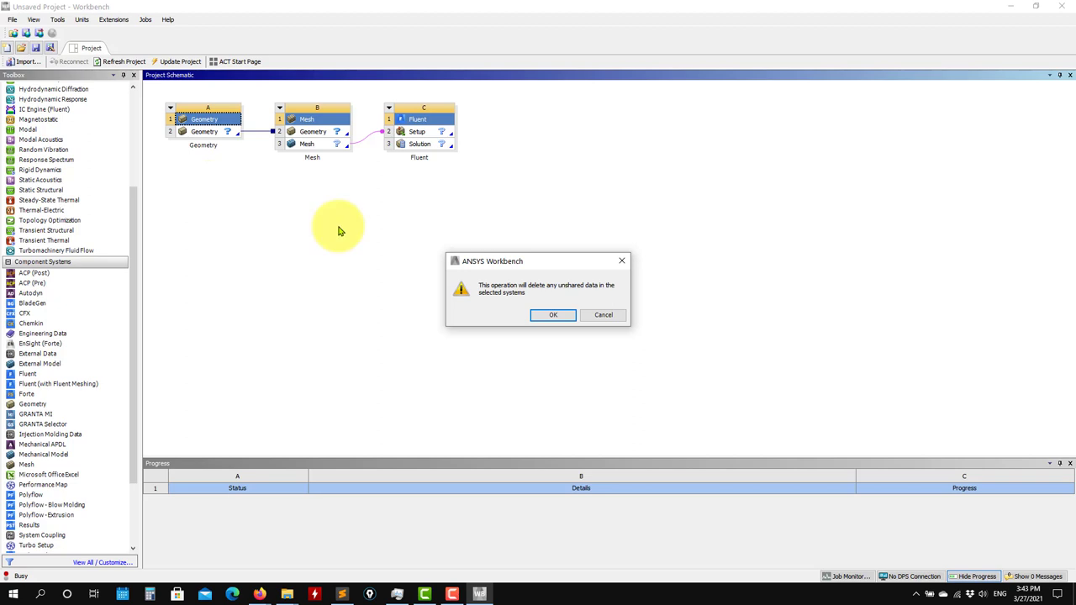
click(552, 315)
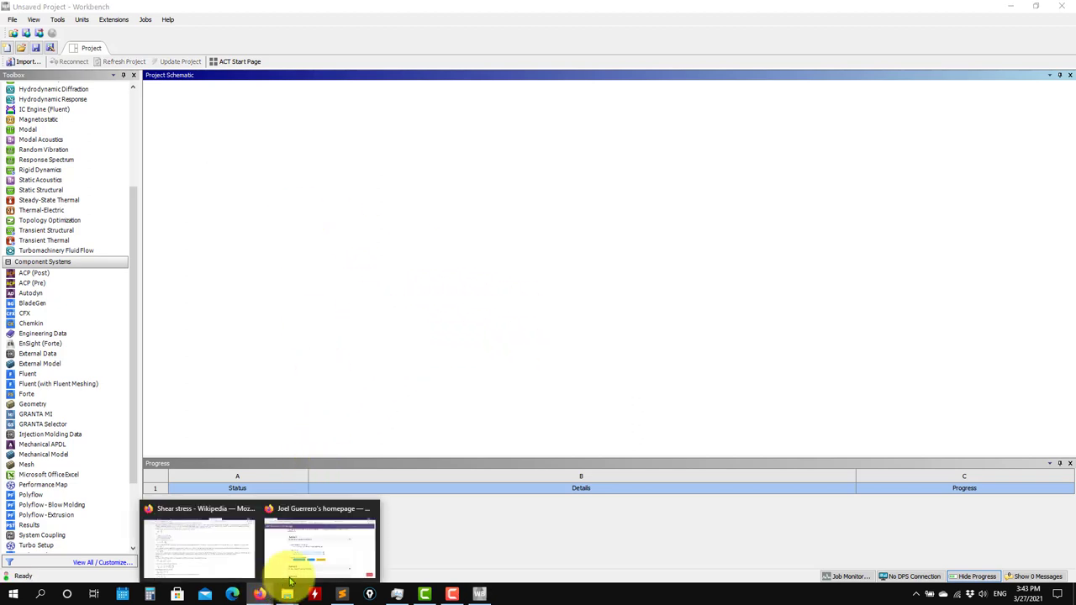
Switch to Firefox and review the pipe dimensions and flow conditions on the Problem definition page of case_presentation.pdf
click(303, 546)
click(188, 9)
scroll(344, 287, down, 10)
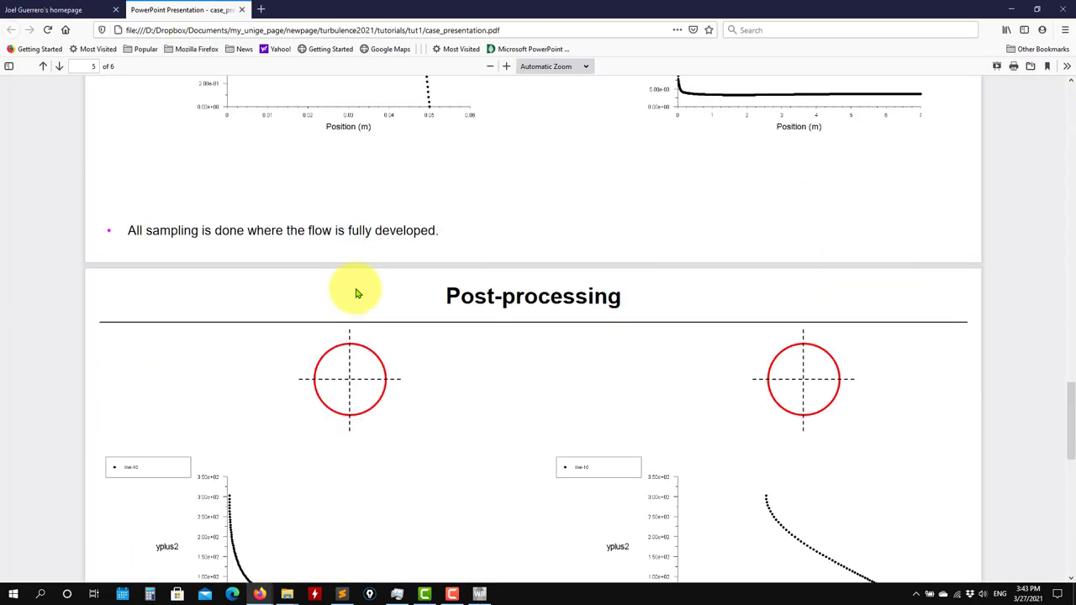
scroll(363, 304, up, 10)
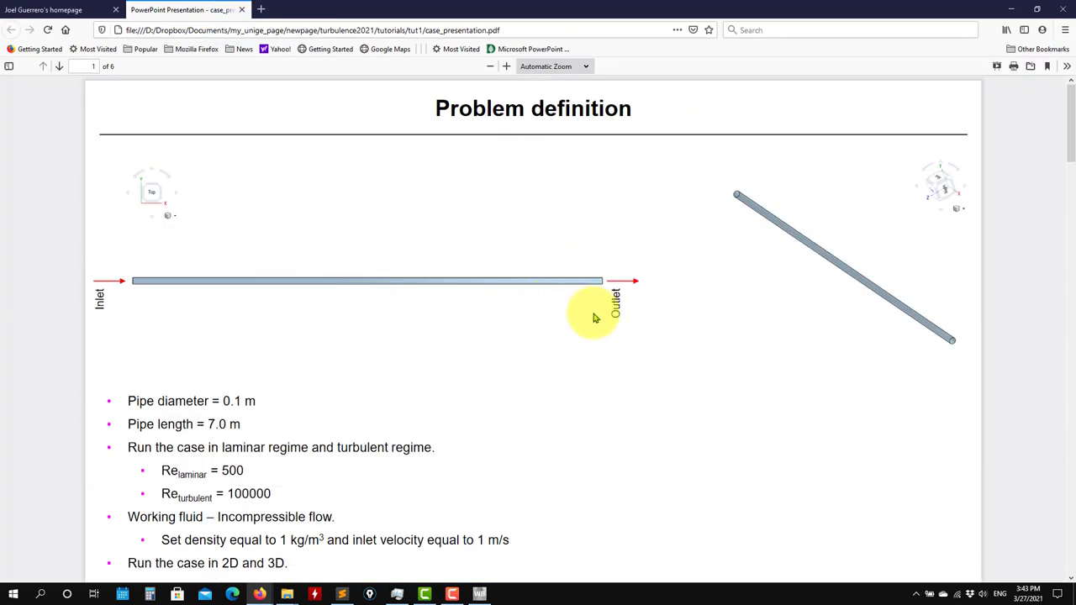
scroll(433, 308, down, 3)
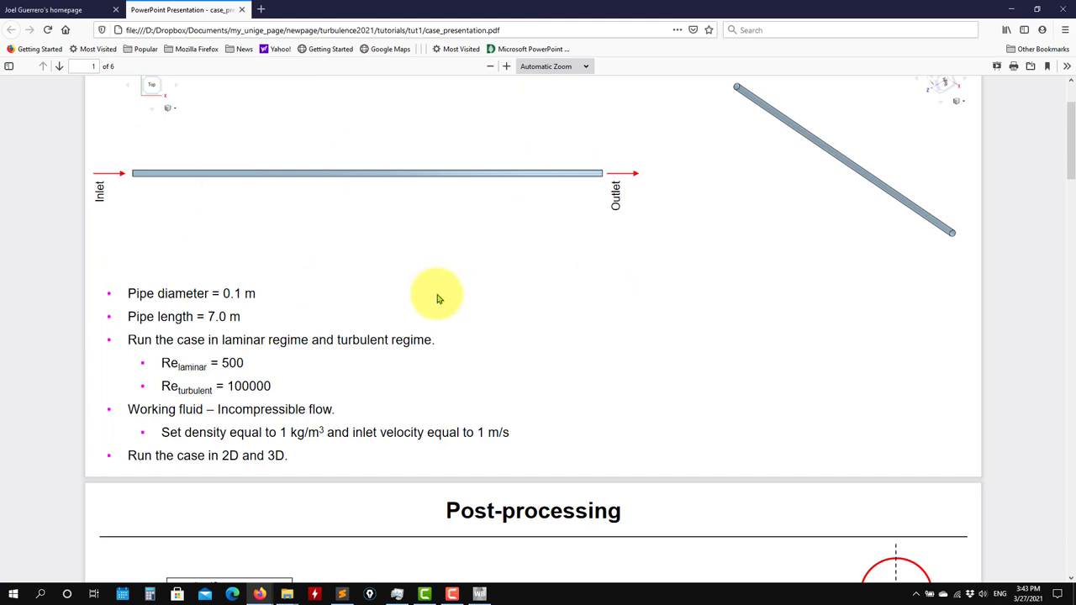
Return to Workbench and add a standalone Geometry component system to the empty project schematic
click(1008, 8)
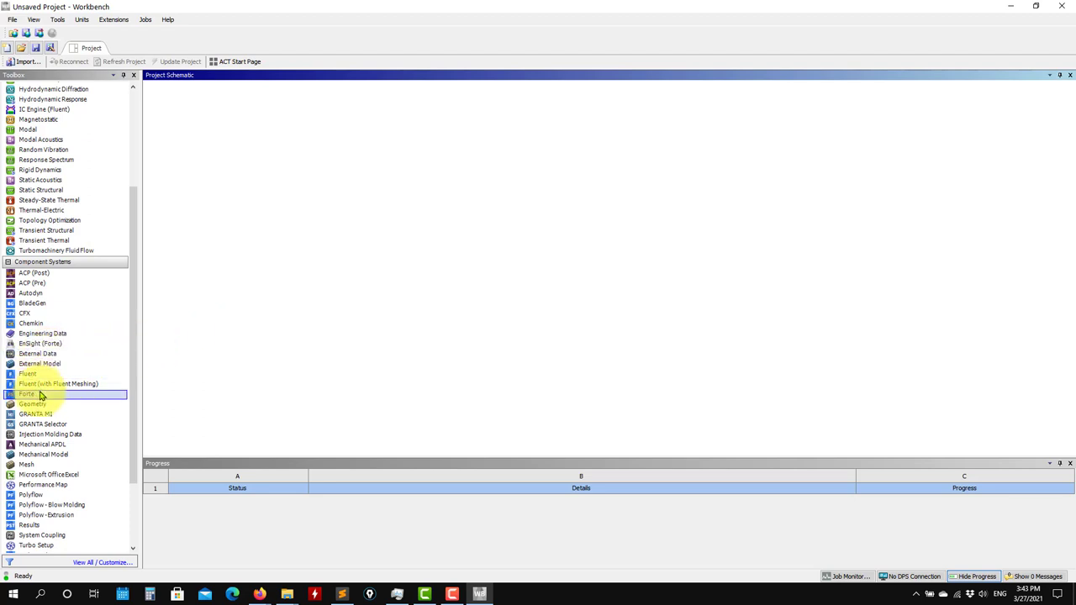
drag(23, 407, 215, 139)
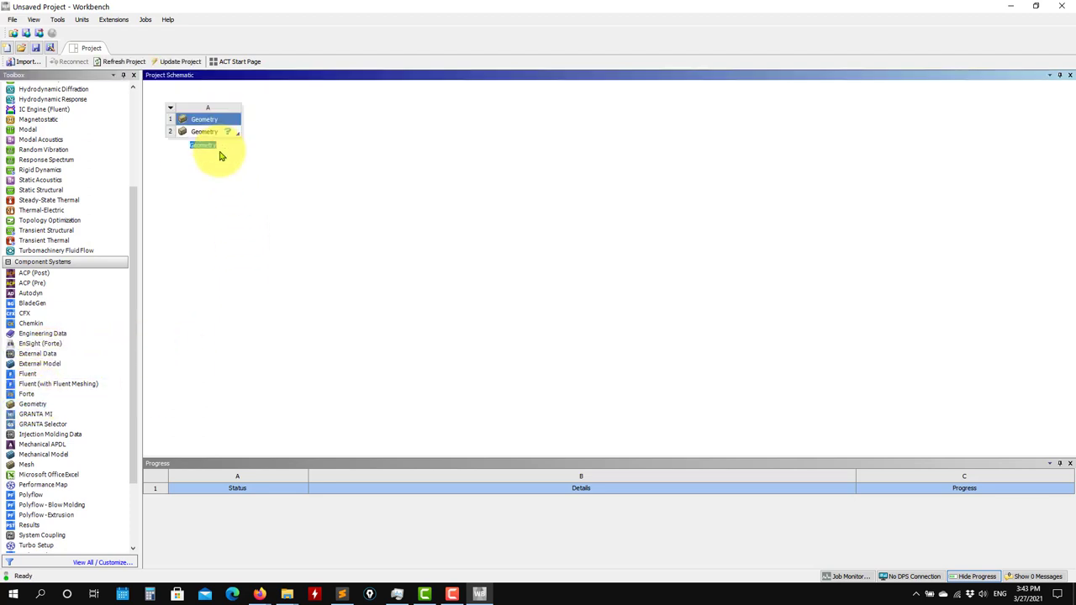
Save the project to the Desktop under the name test1
click(13, 20)
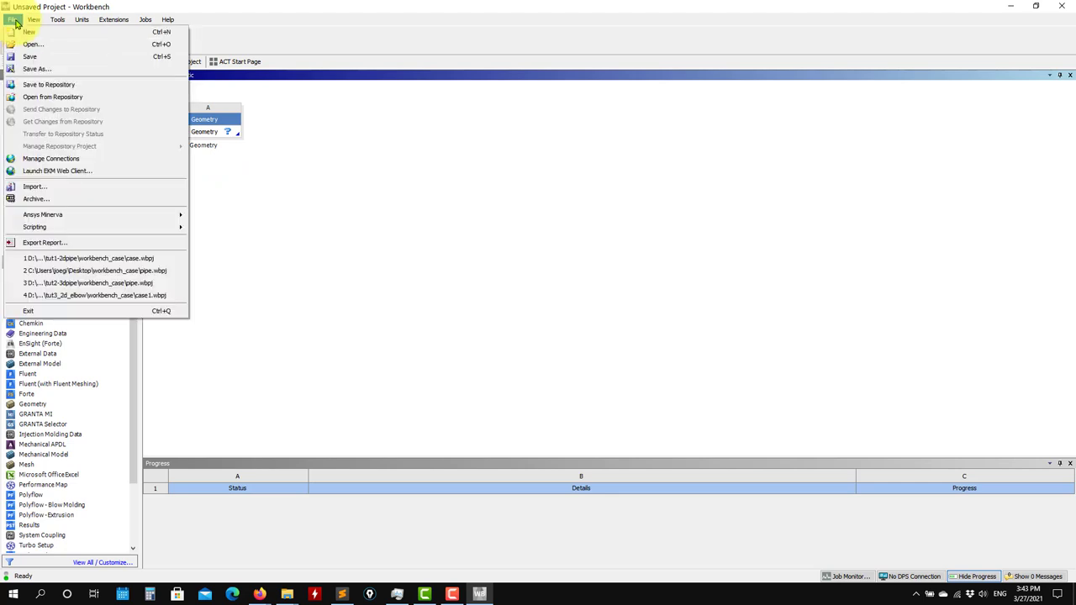
click(37, 68)
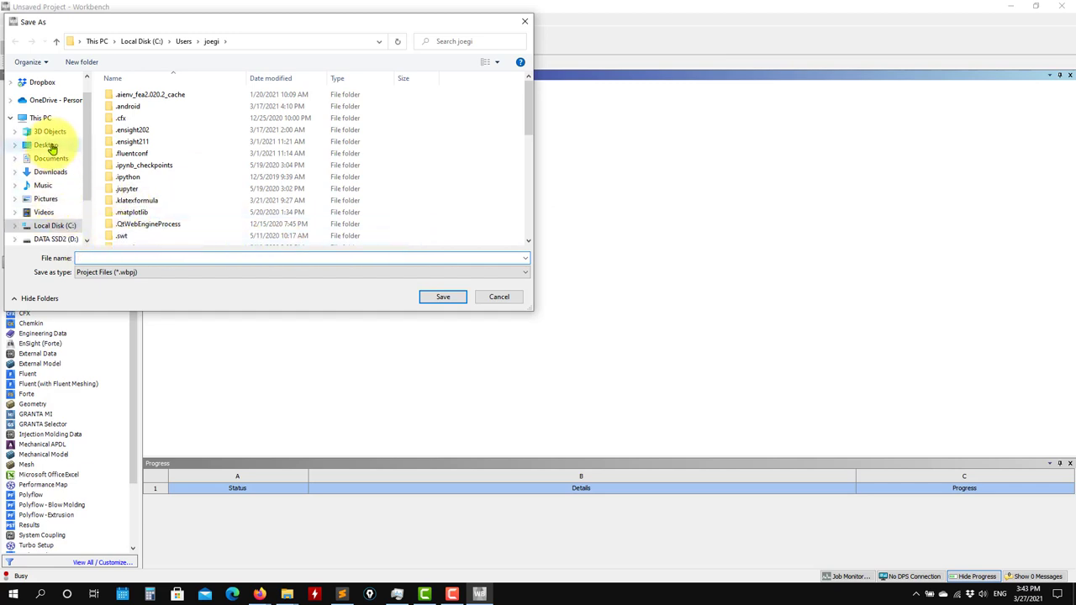
click(47, 145)
click(131, 258)
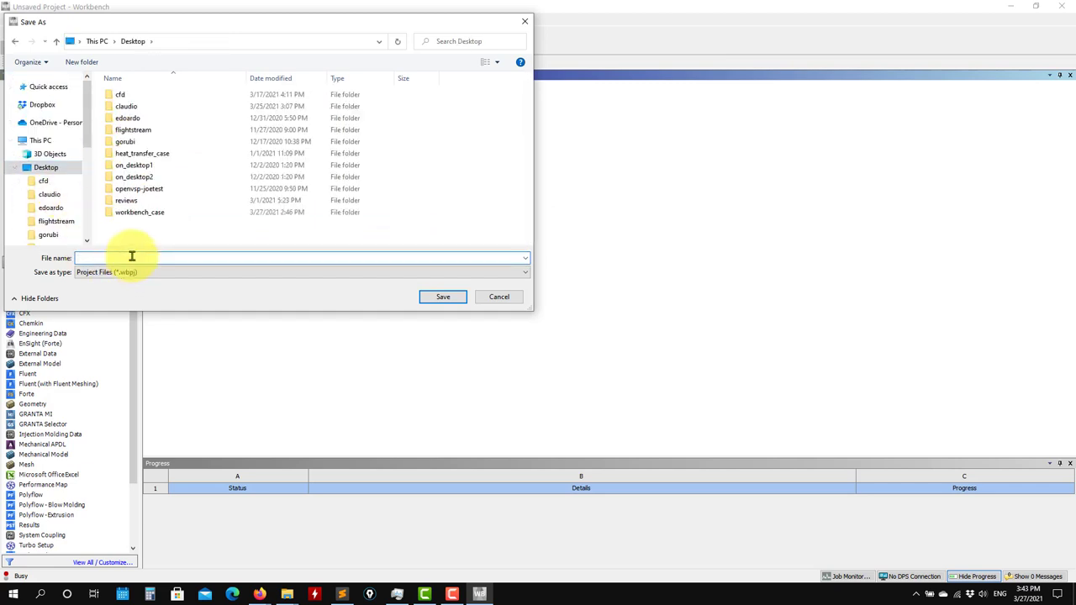
key(Return)
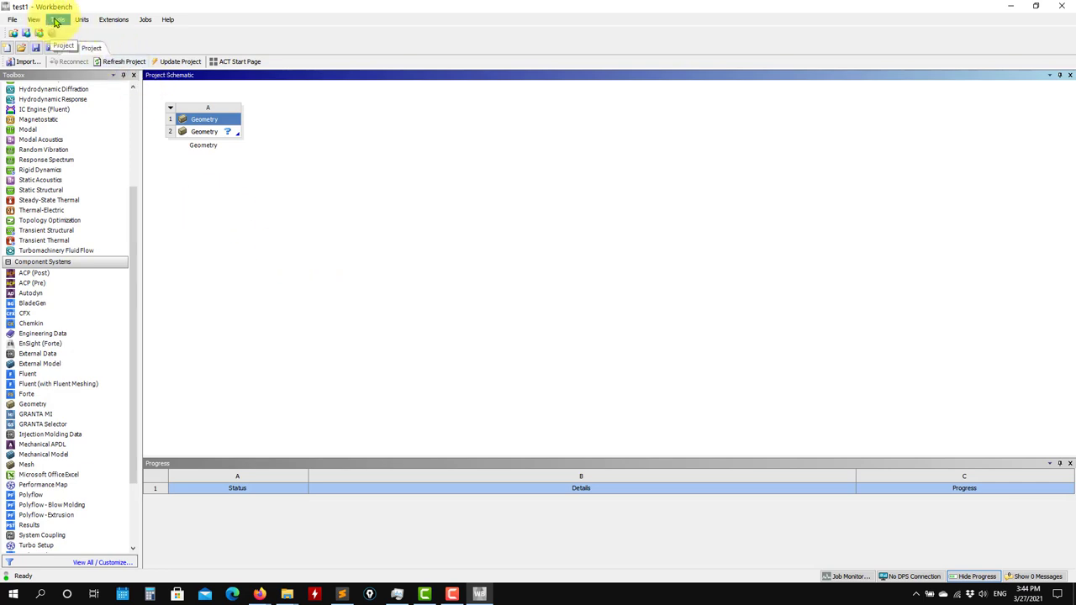
Display the project's file list to check the saved files and their locations, and close it again
click(33, 20)
click(76, 112)
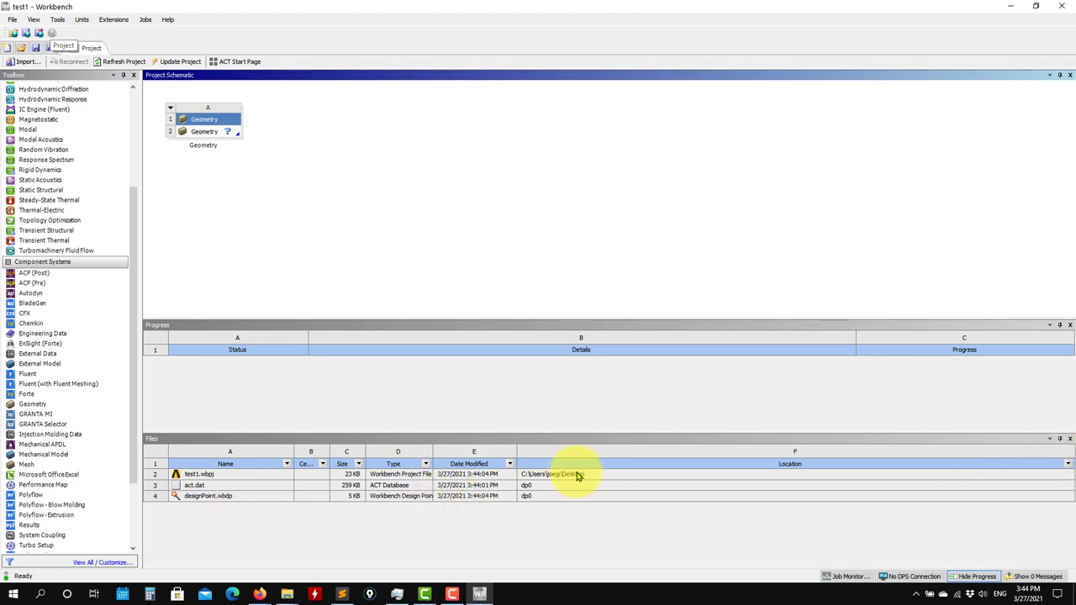
click(1070, 440)
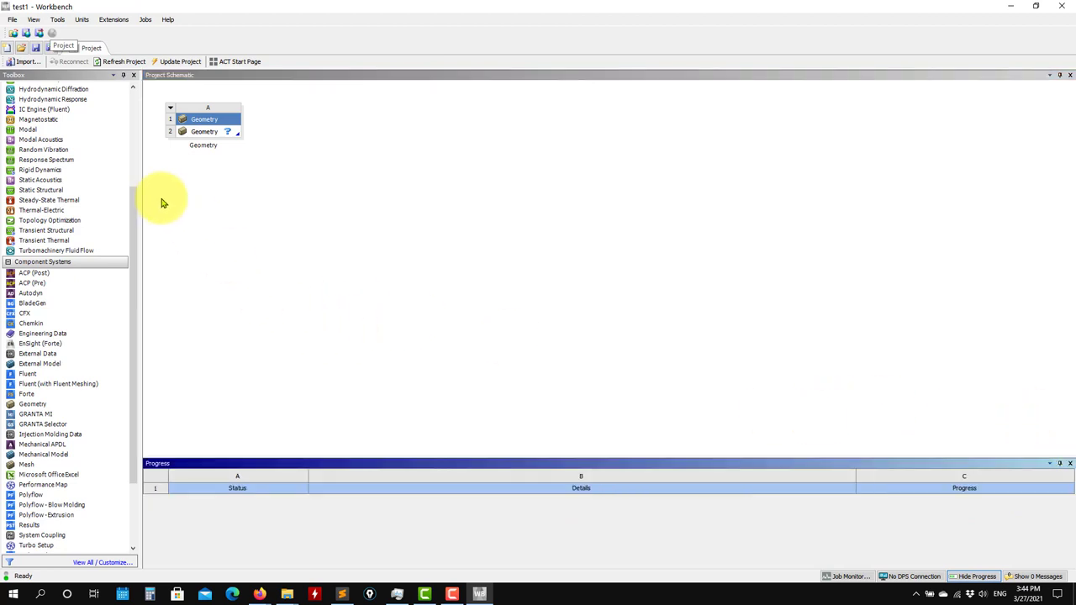
Start a new DesignModeler geometry from the Geometry cell of the standalone Geometry system
right_click(209, 134)
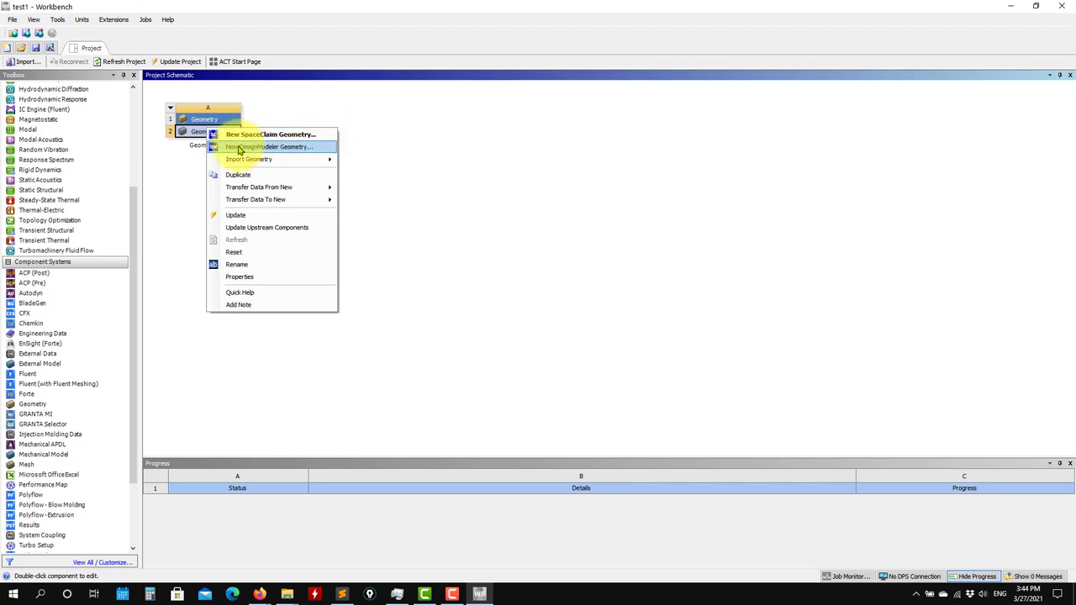
click(263, 148)
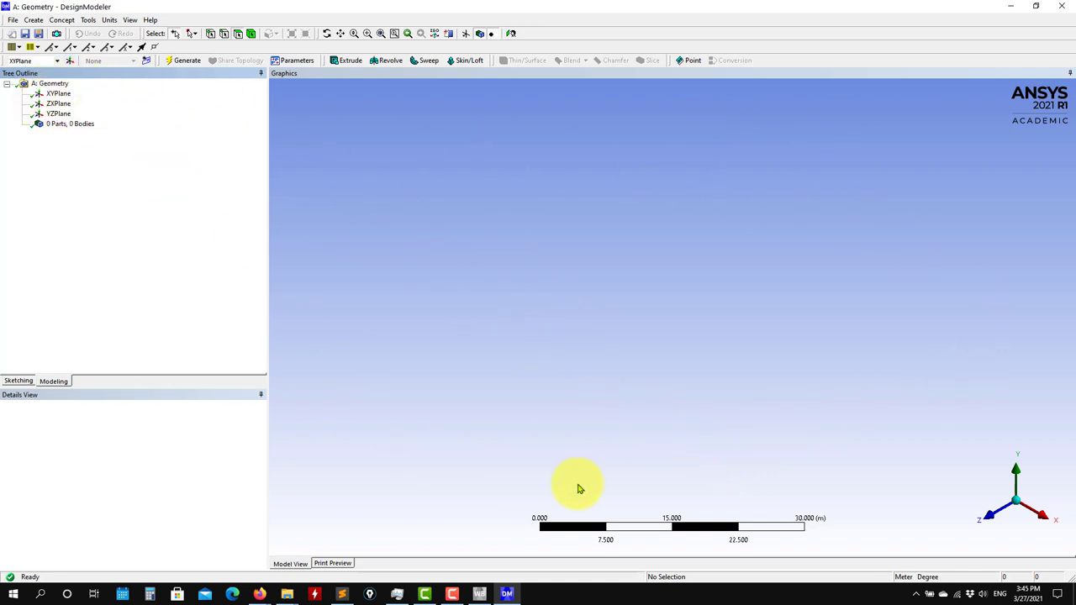
middle_drag(703, 260, 681, 236)
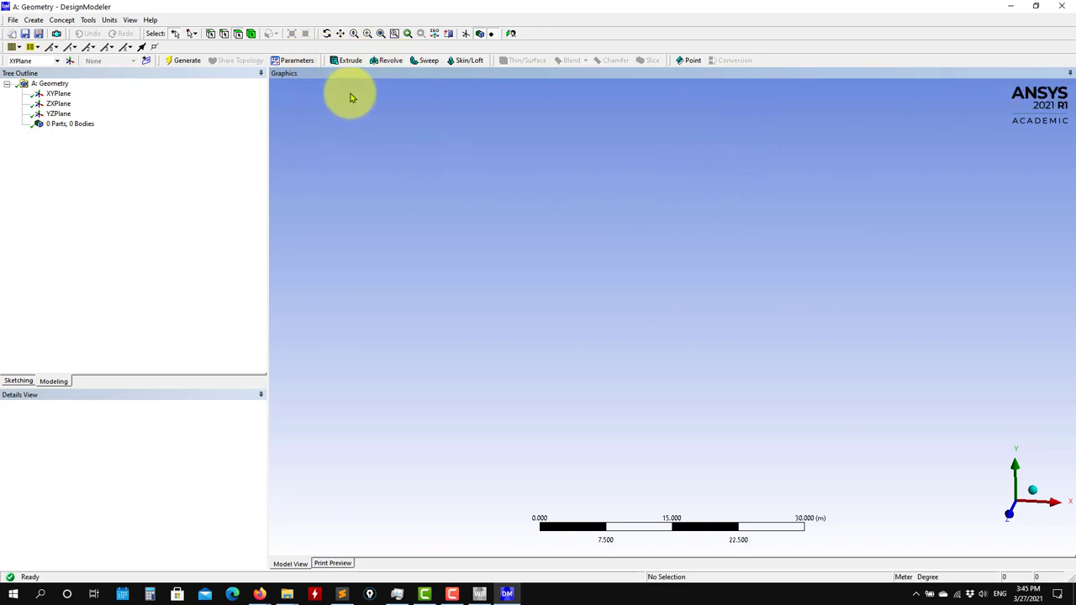
click(33, 19)
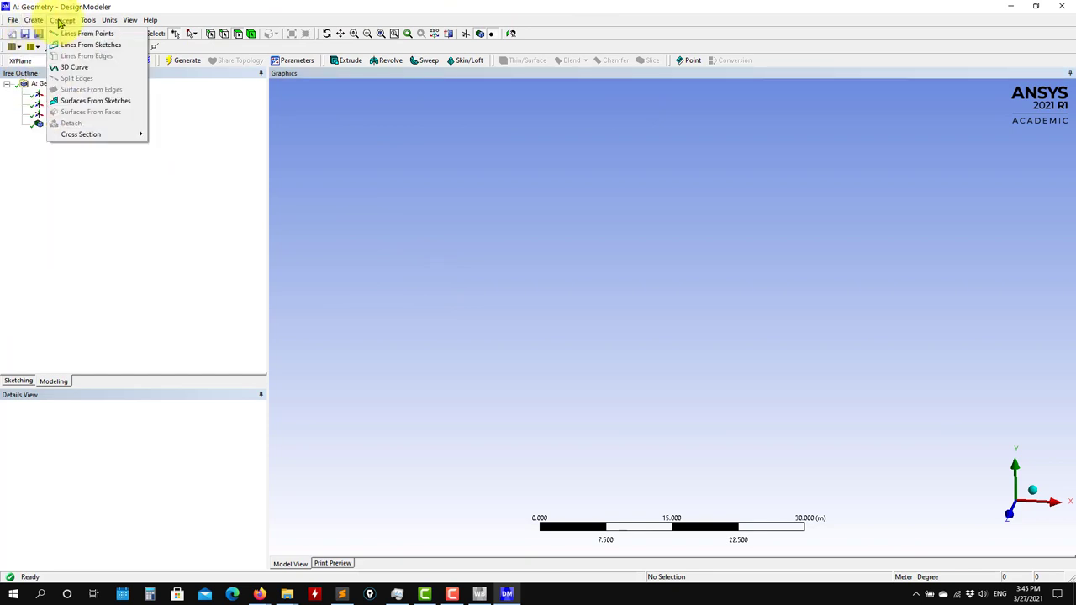
click(92, 20)
click(34, 19)
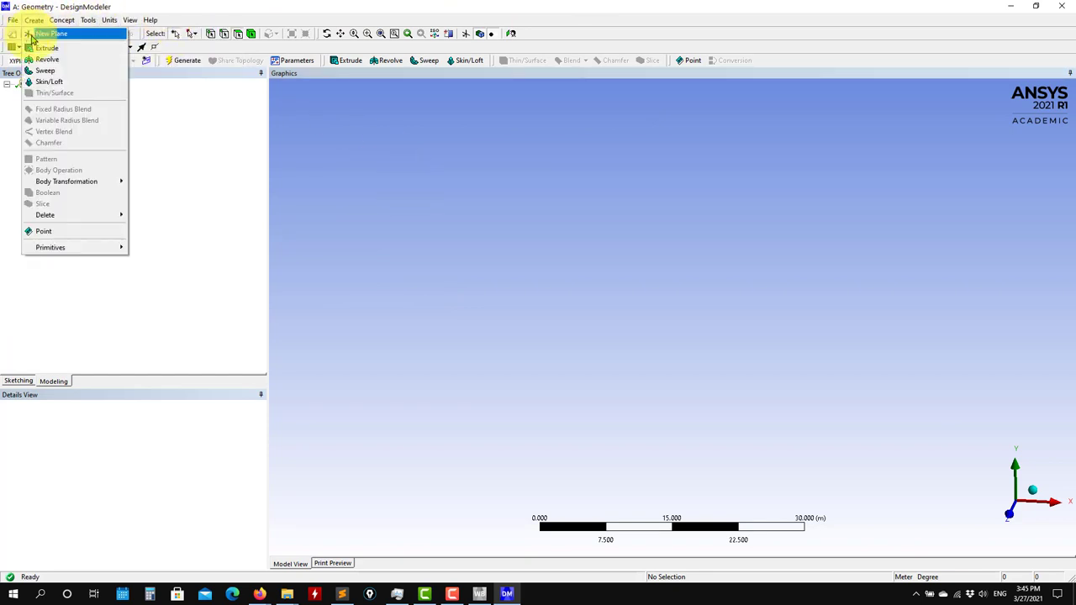
click(449, 240)
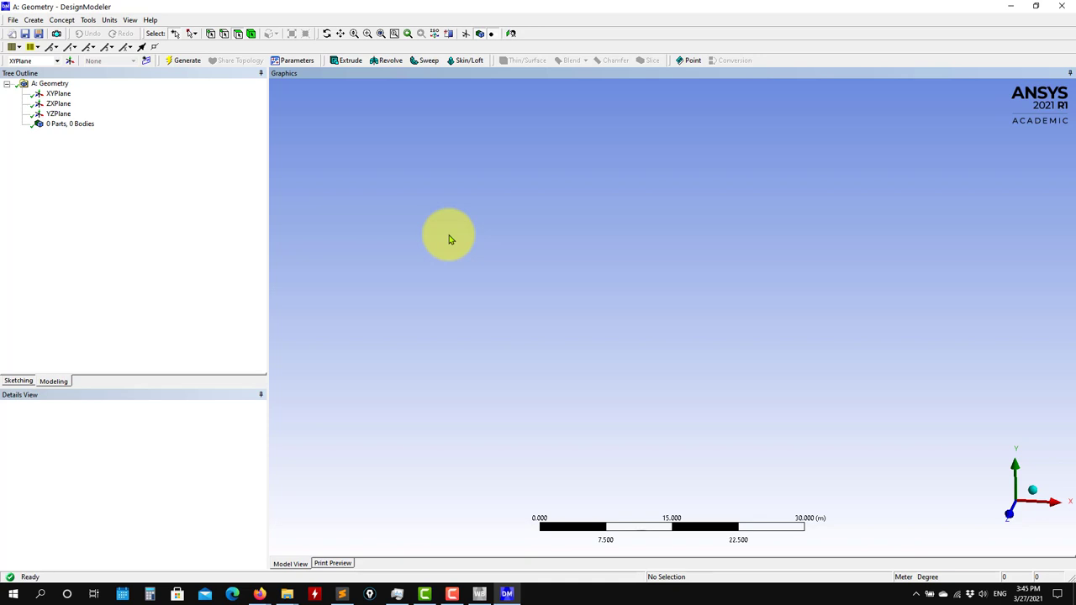
Create a new sketch on the XYPlane and select it in the model tree
click(65, 94)
click(59, 104)
click(58, 113)
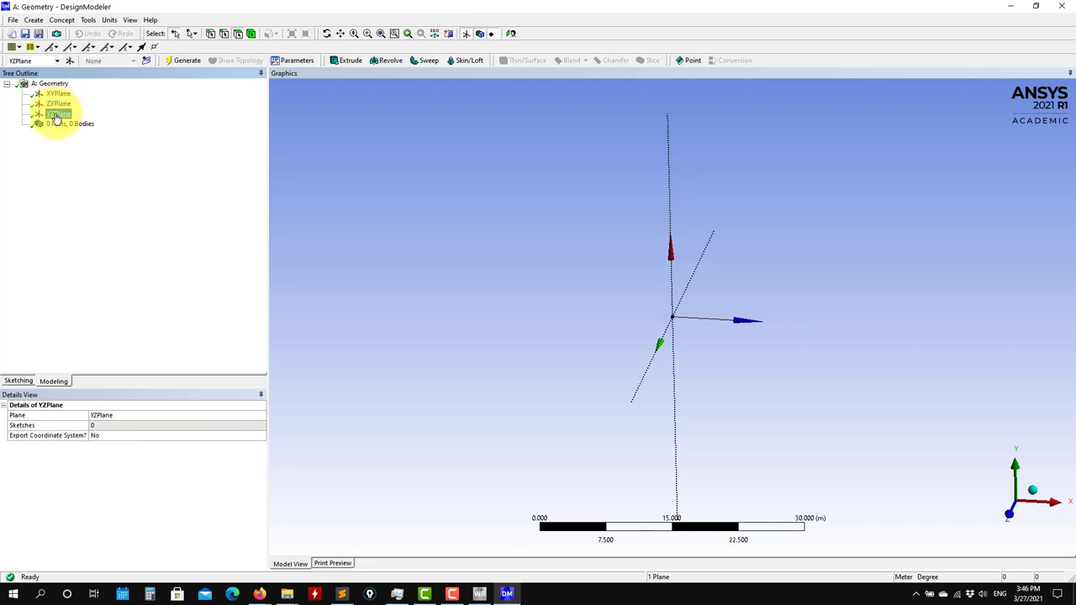
click(58, 93)
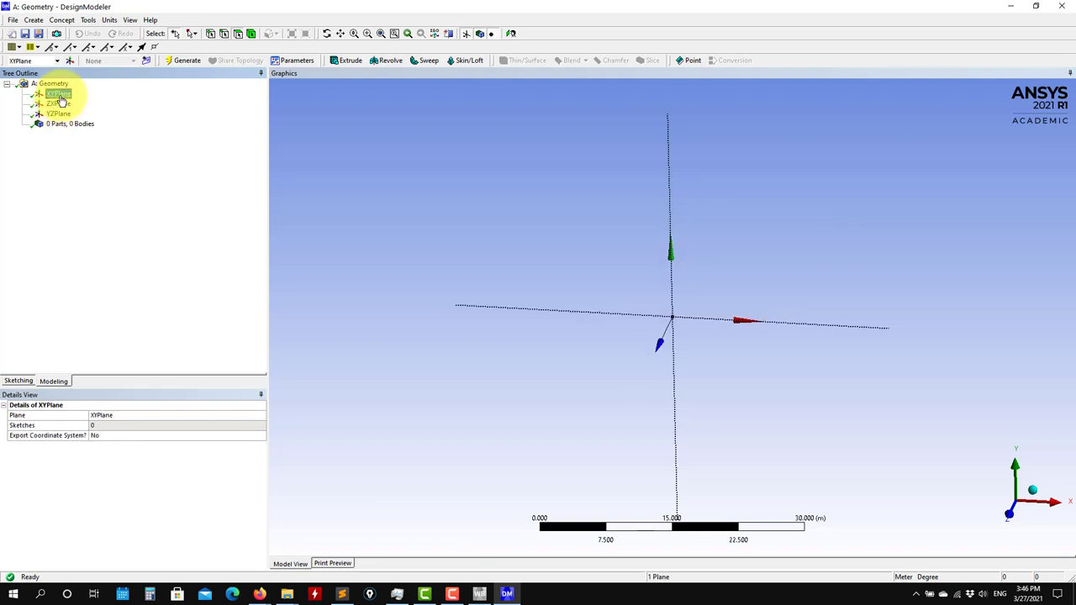
middle_drag(558, 219, 663, 137)
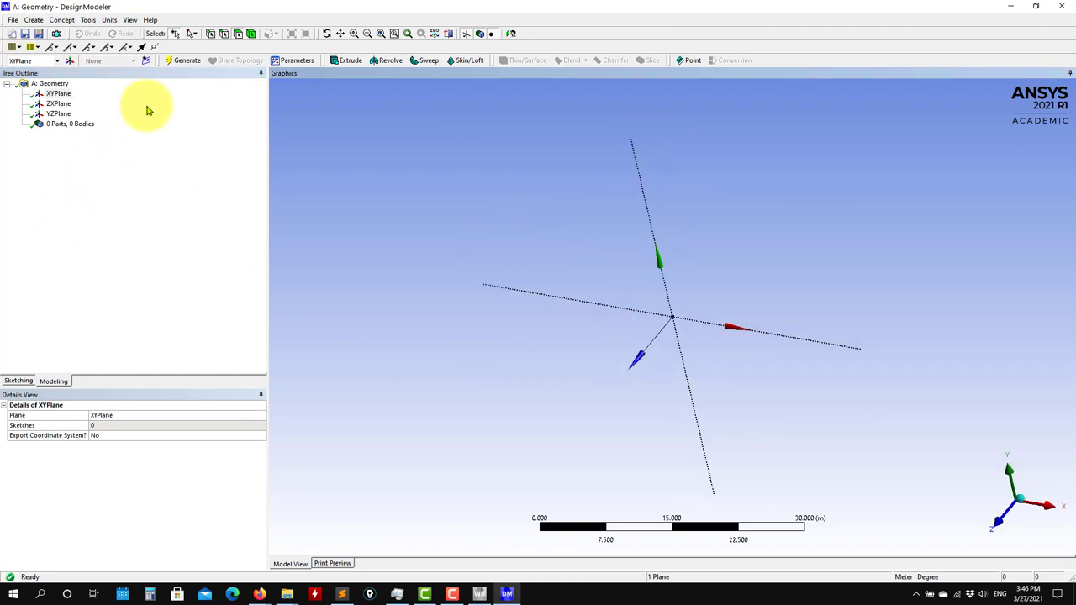
click(146, 61)
click(71, 105)
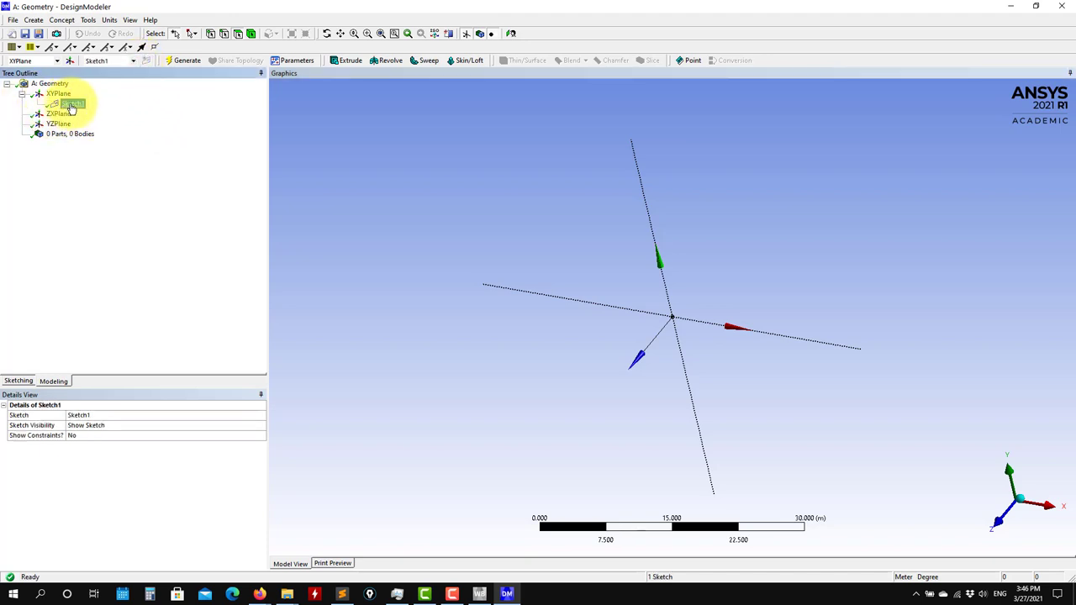
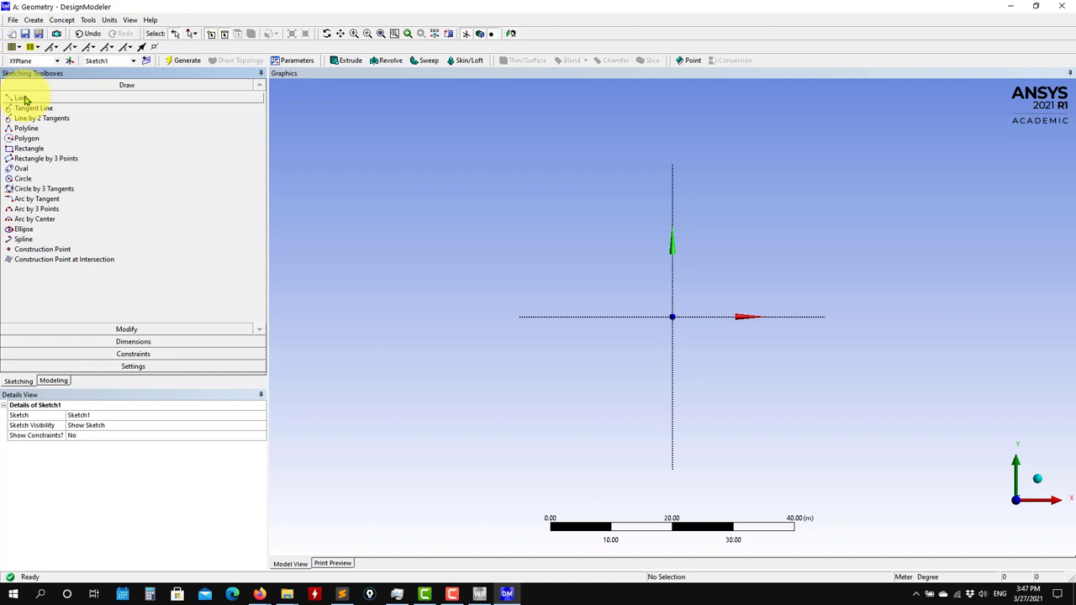
Sketch a rectangle about 22.3 m wide and 8.4 m high with its lower-left corner on the origin
click(30, 149)
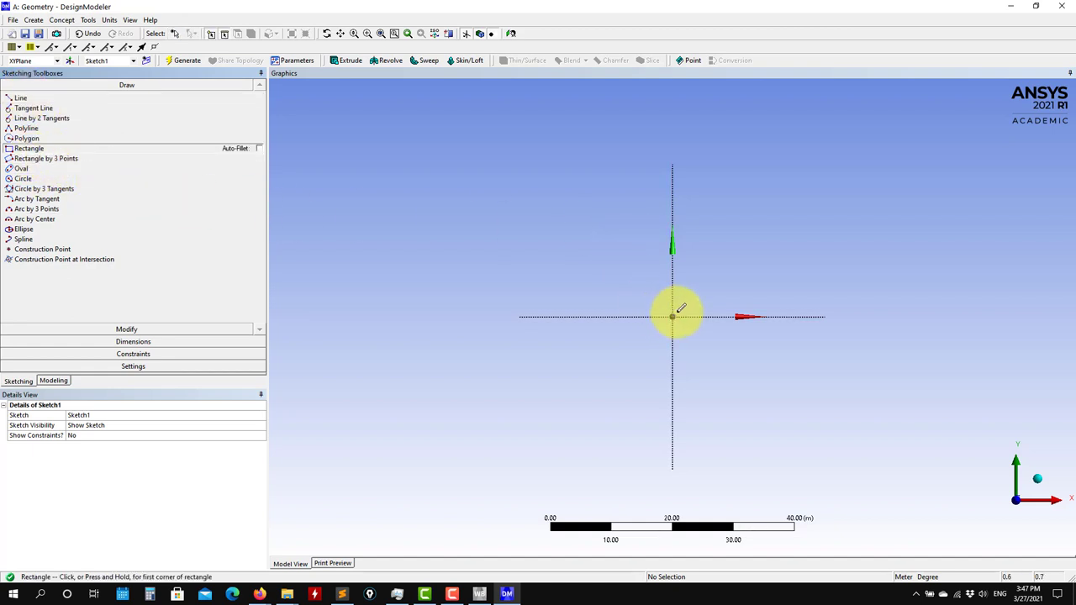
scroll(776, 328, up, 4)
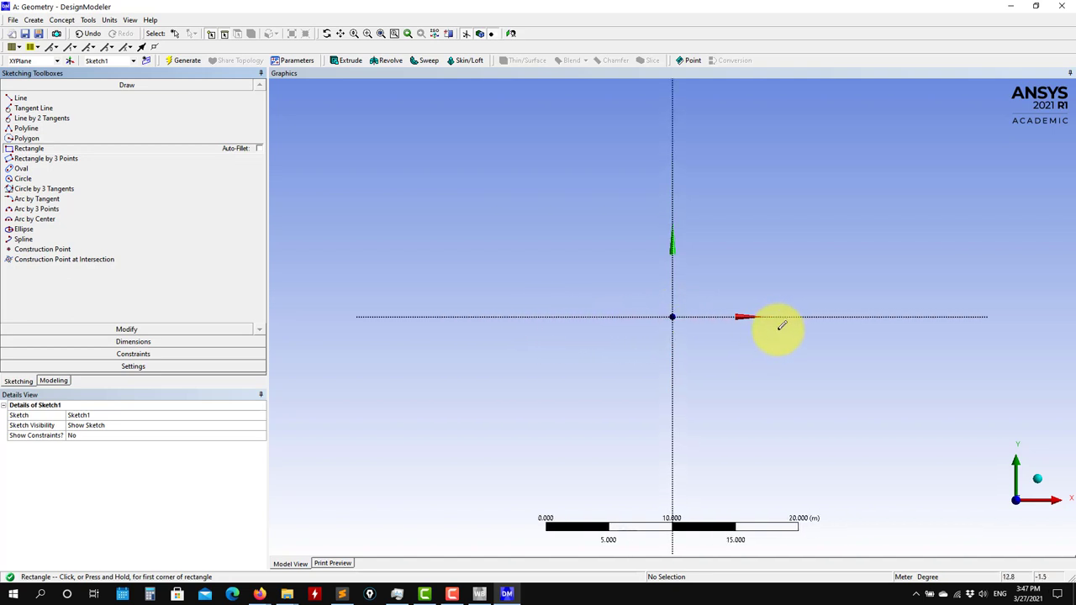
scroll(772, 328, up, 1)
scroll(681, 317, down, 1)
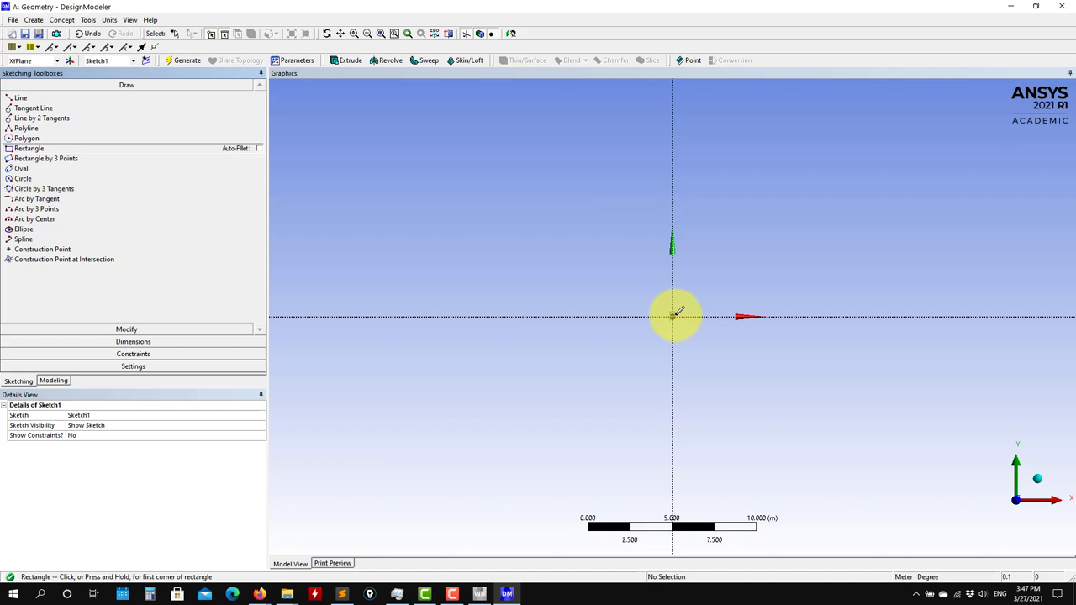
click(673, 316)
click(1046, 174)
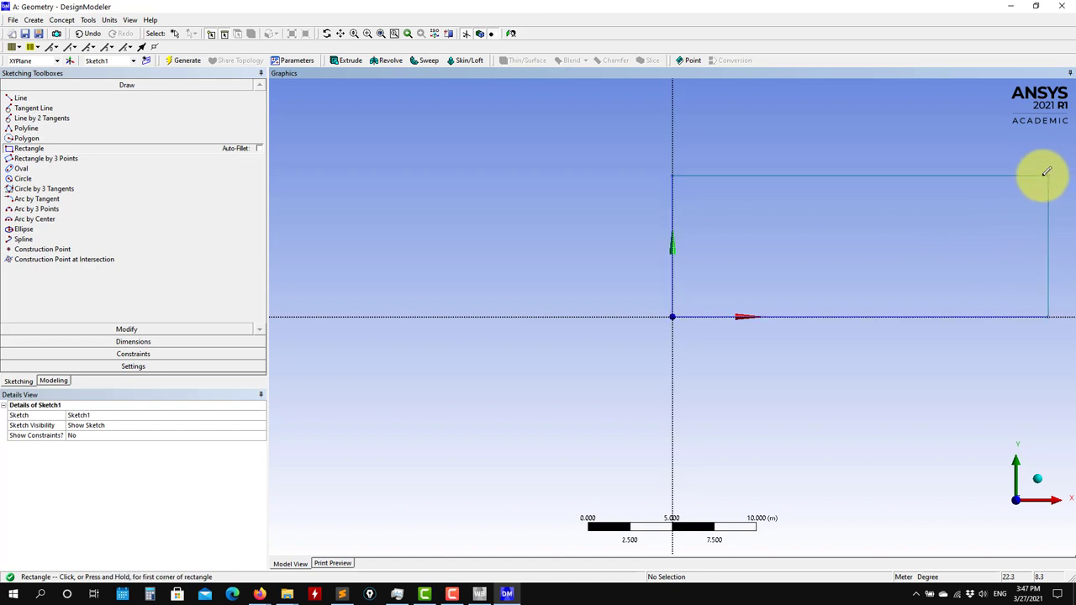
scroll(907, 356, down, 3)
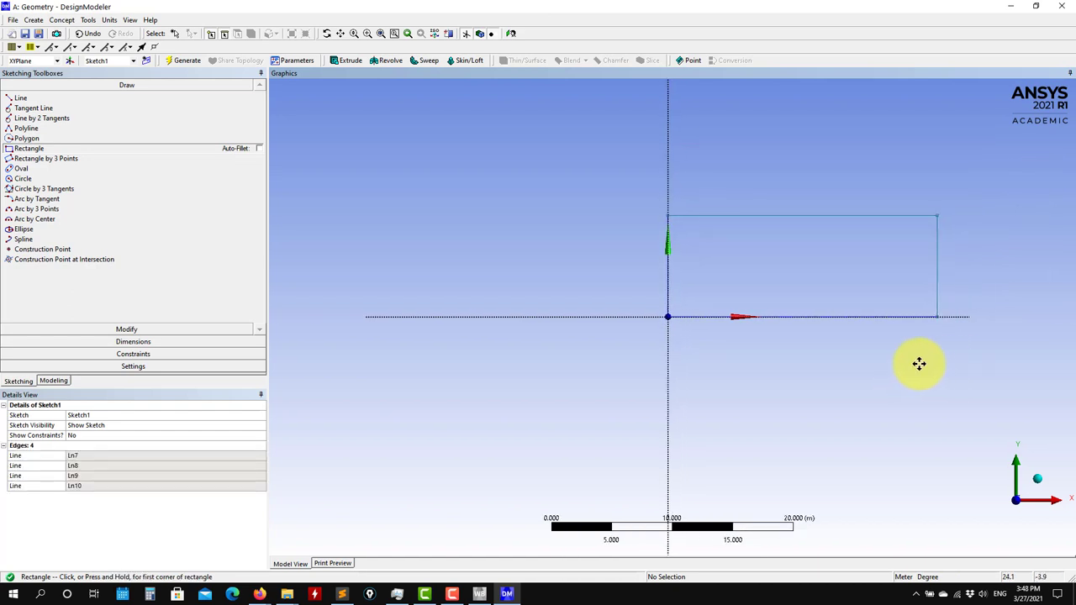
ctrl+middle_drag(918, 364, 781, 367)
scroll(751, 370, up, 2)
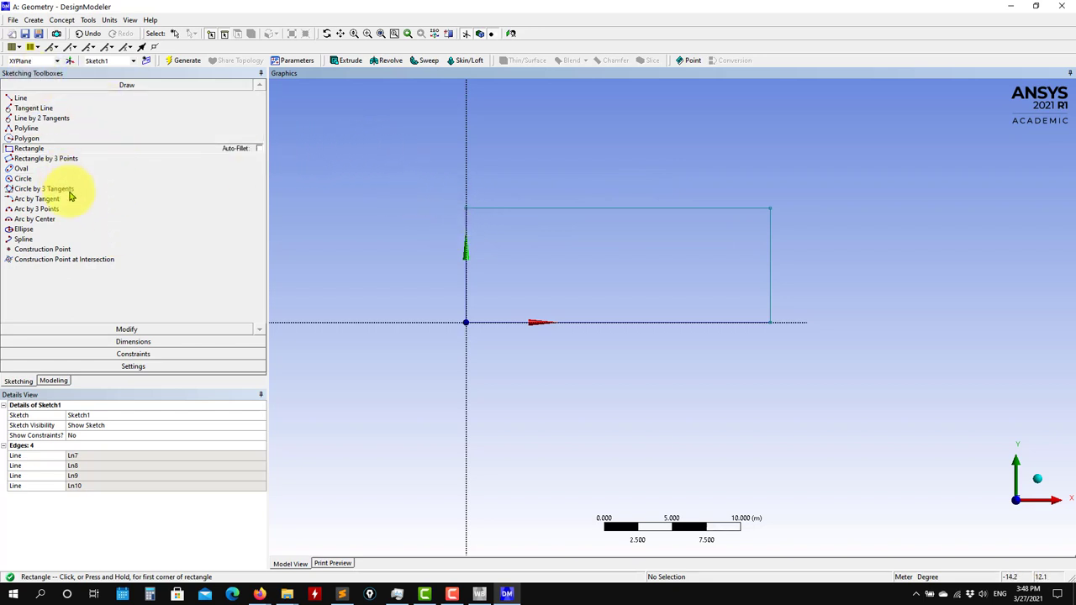
Dimension the rectangle's bottom edge and set its length to 7 m
click(122, 342)
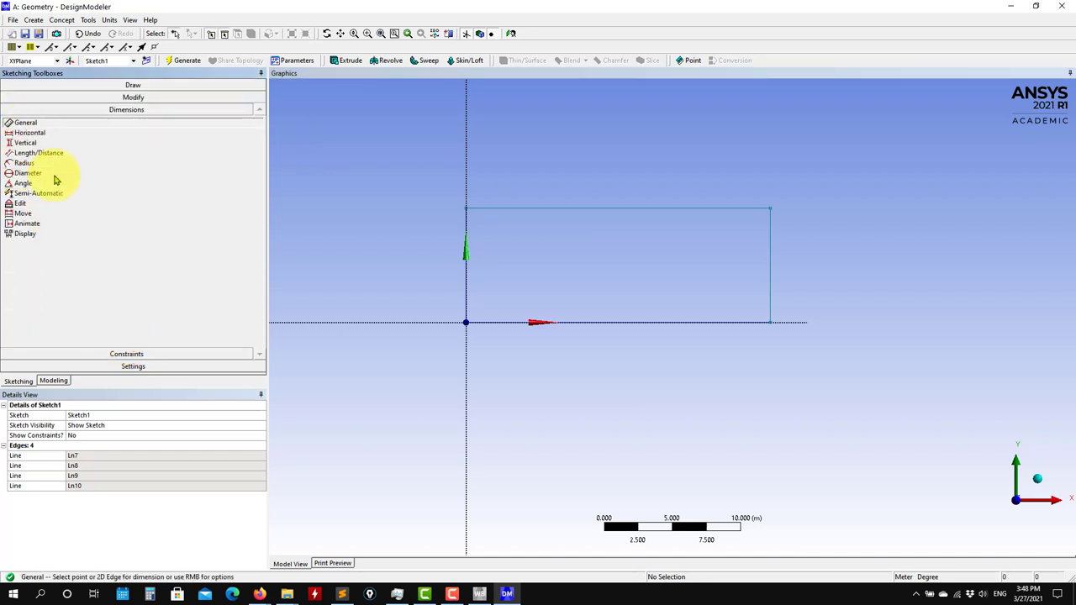
click(625, 322)
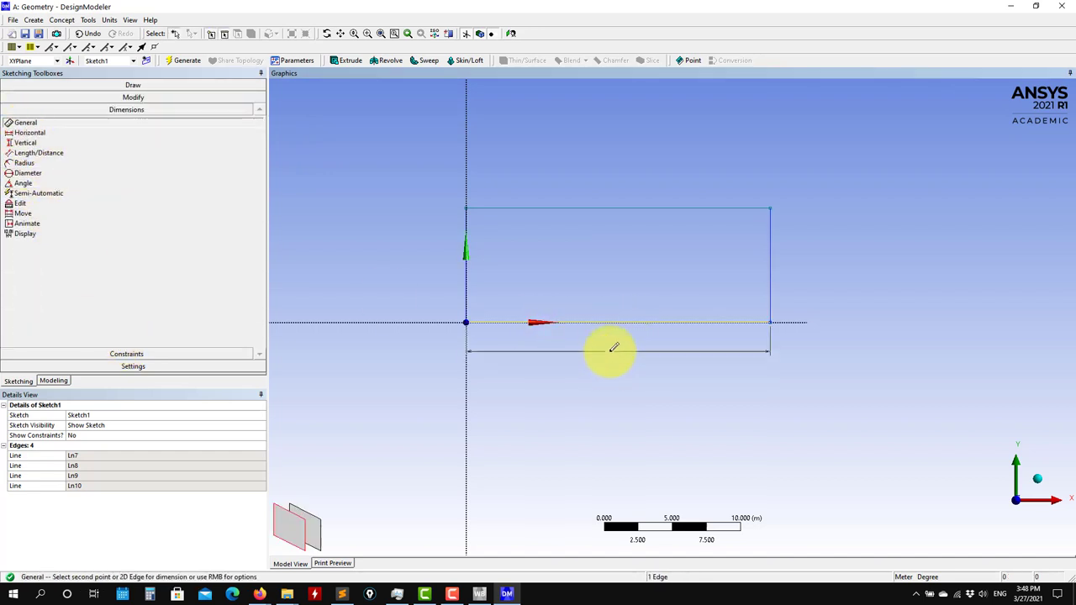
click(614, 350)
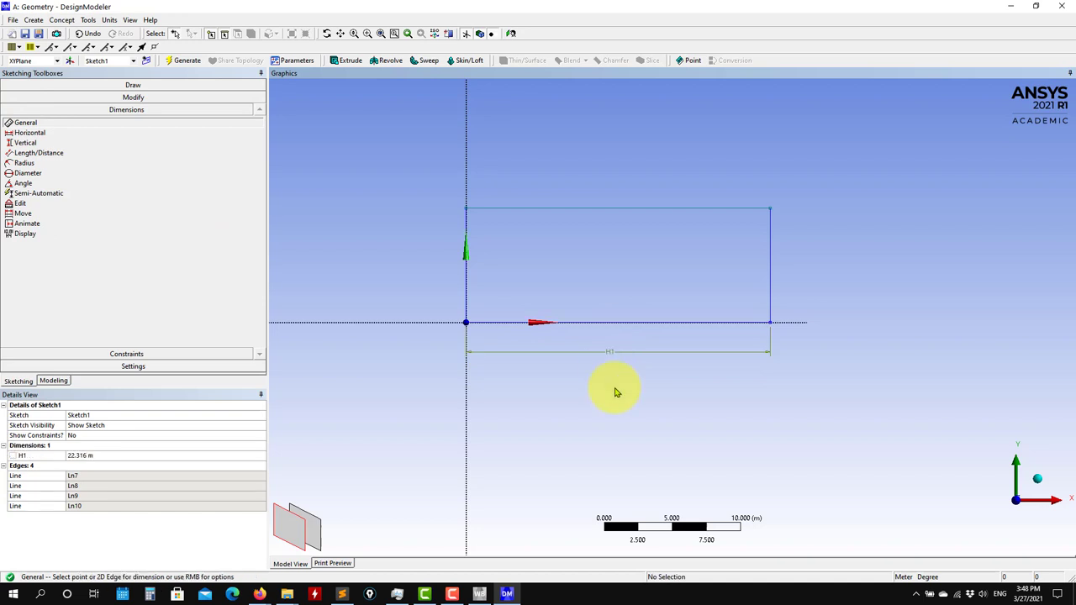
click(96, 456)
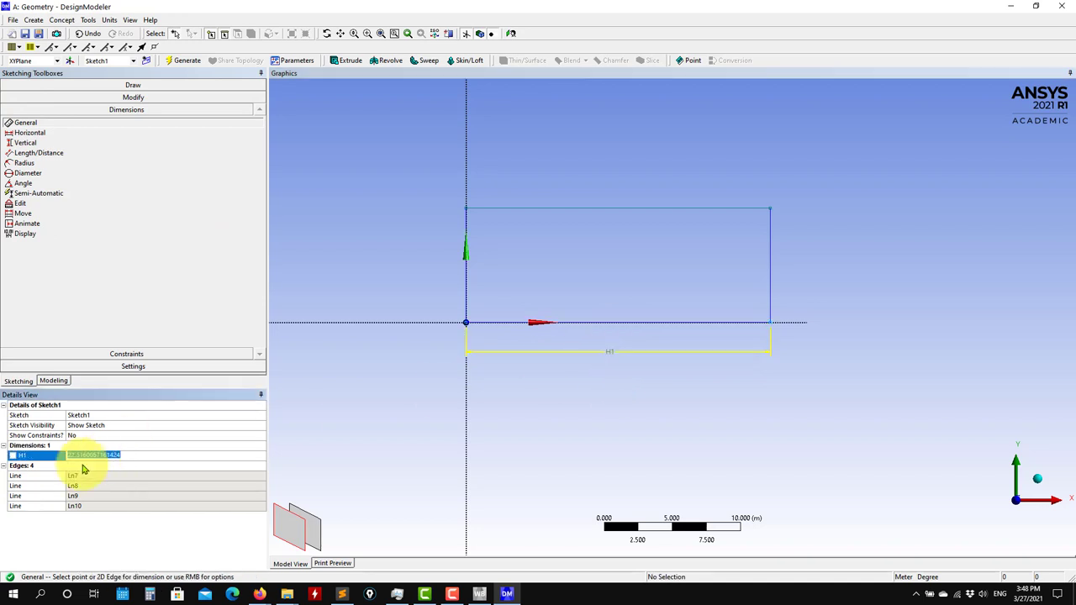
key(Return)
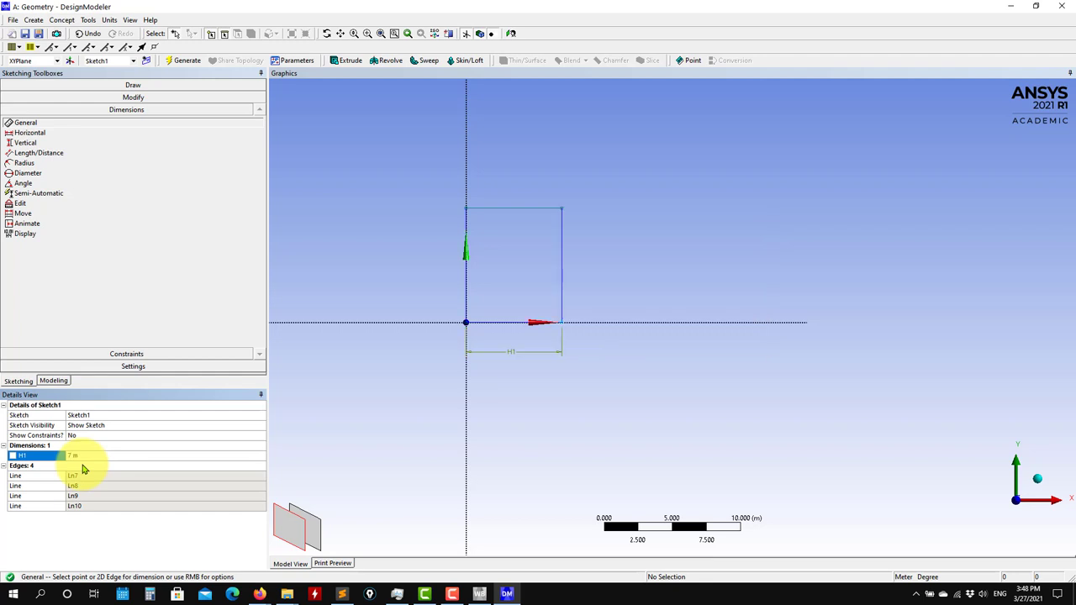
Dimension the rectangle's right edge and set its height to 0.05 m
click(561, 238)
click(561, 292)
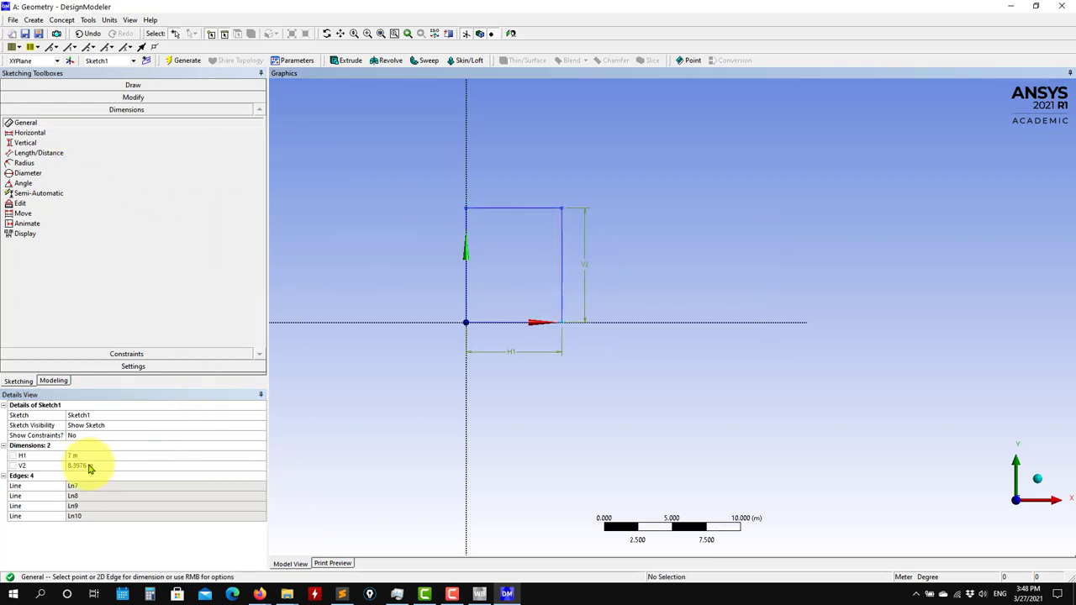
click(80, 465)
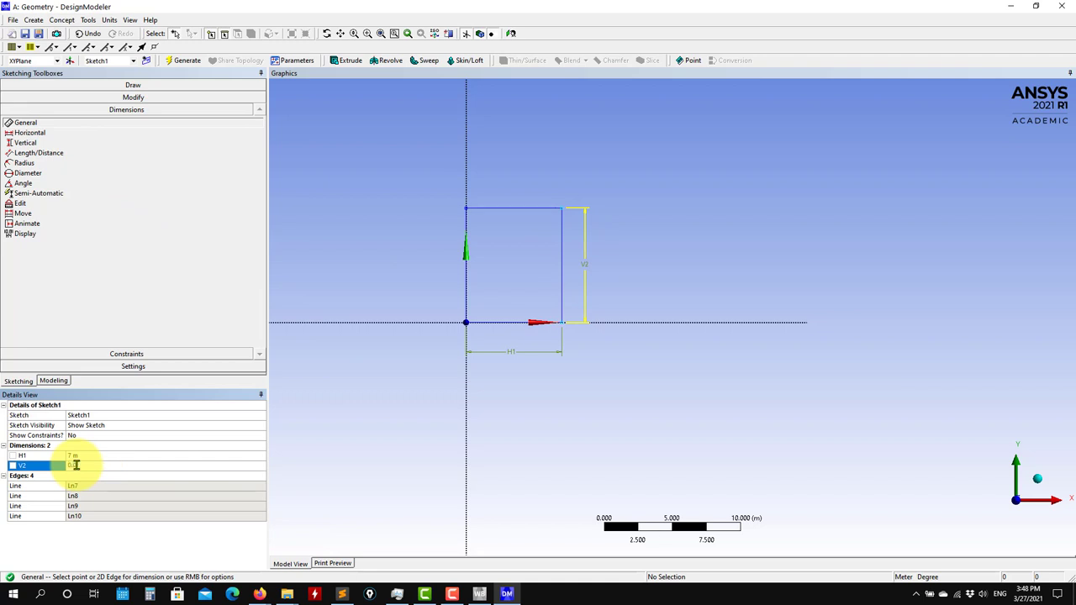
key(Return)
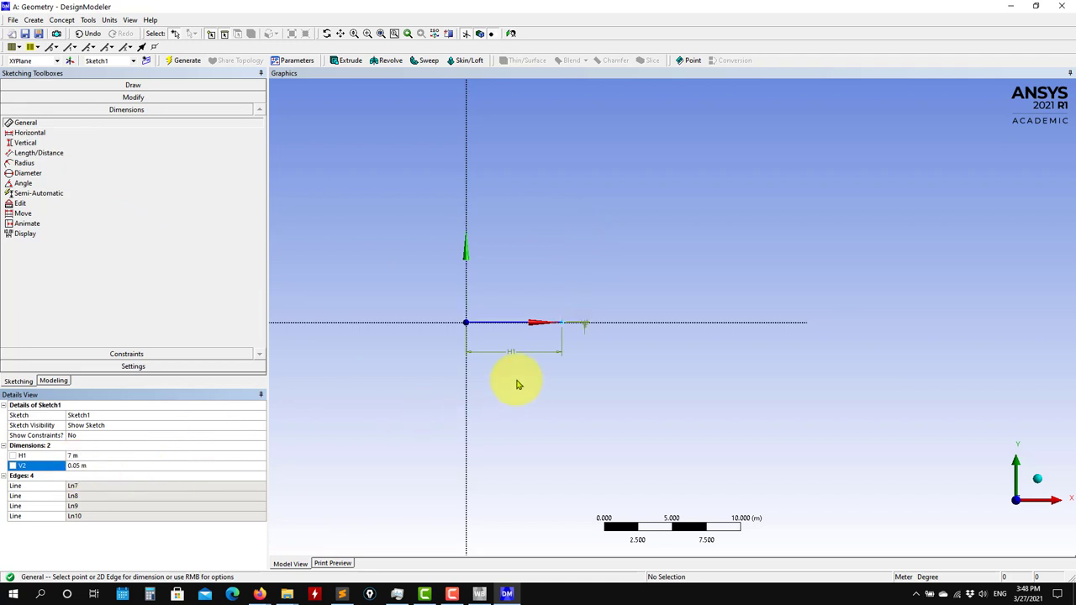
Set the rectangle's vertical dimension to 0.5 m
scroll(569, 322, up, 5)
scroll(534, 340, up, 8)
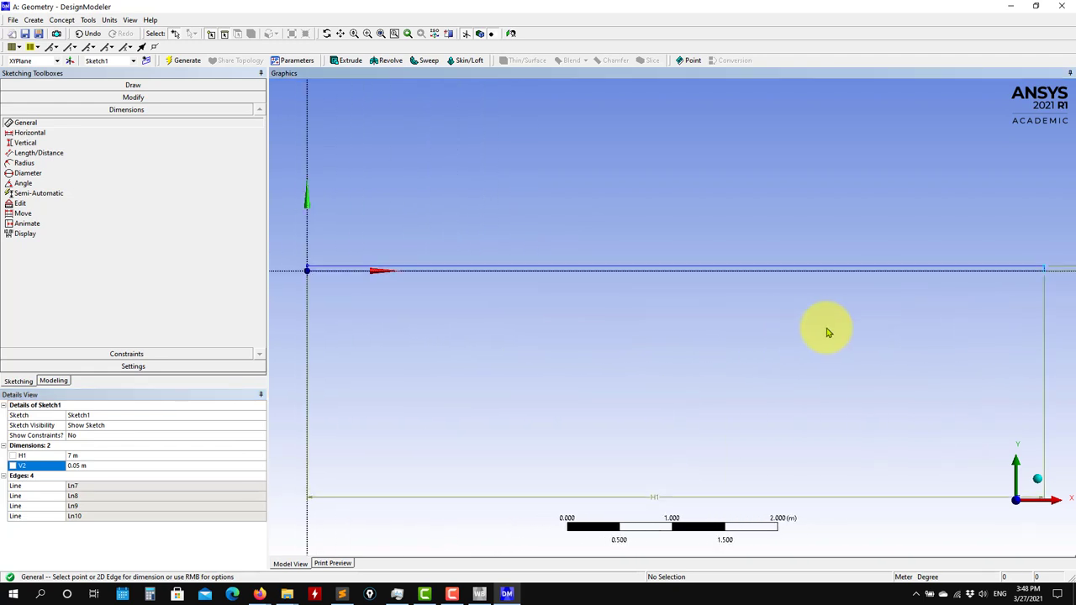
drag(776, 337, 712, 331)
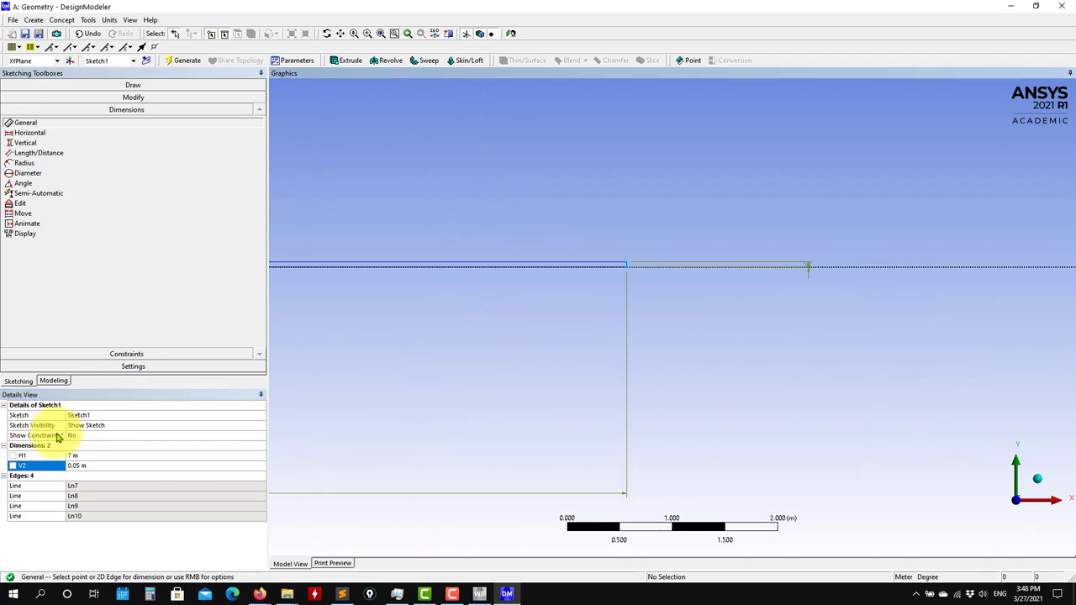
click(93, 468)
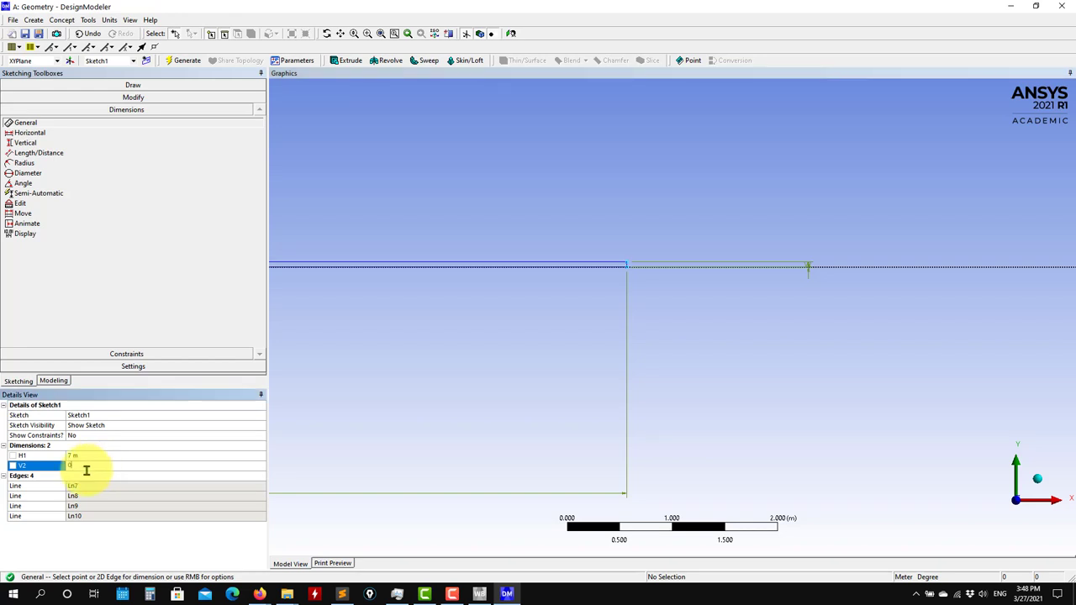
text(0.5)
key(Return)
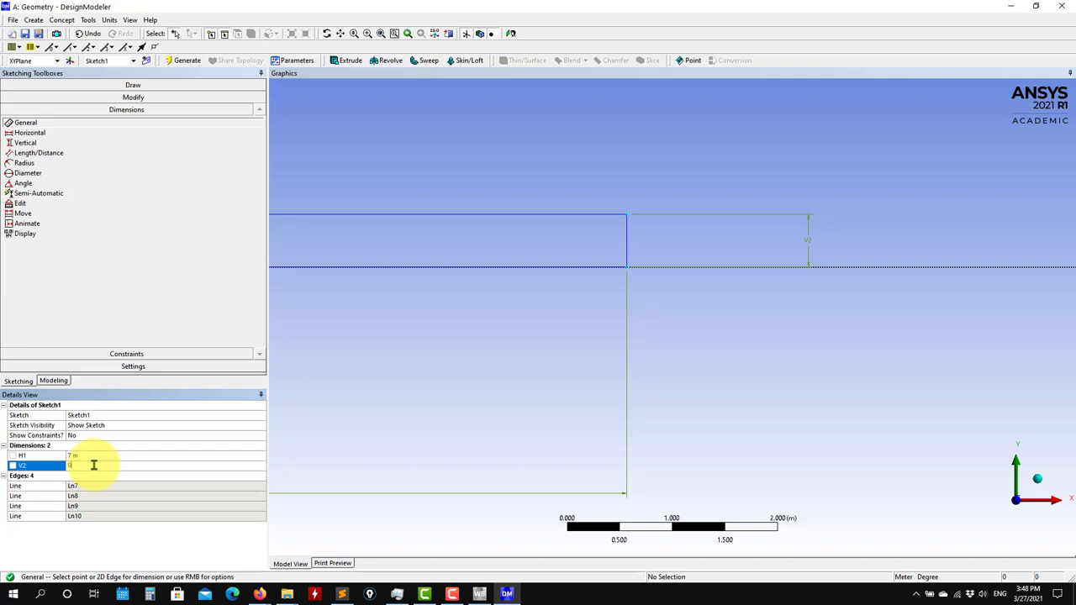
Set the rectangle's vertical dimension to 0.05 m
key(Return)
scroll(579, 441, down, 2)
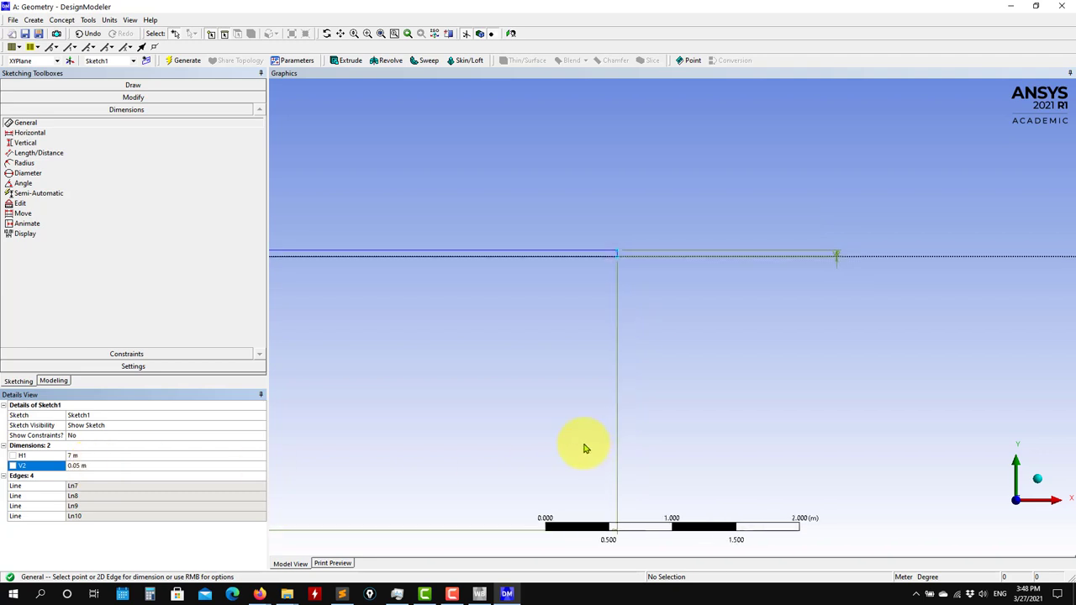
scroll(580, 444, down, 1)
ctrl+middle_drag(409, 392, 517, 361)
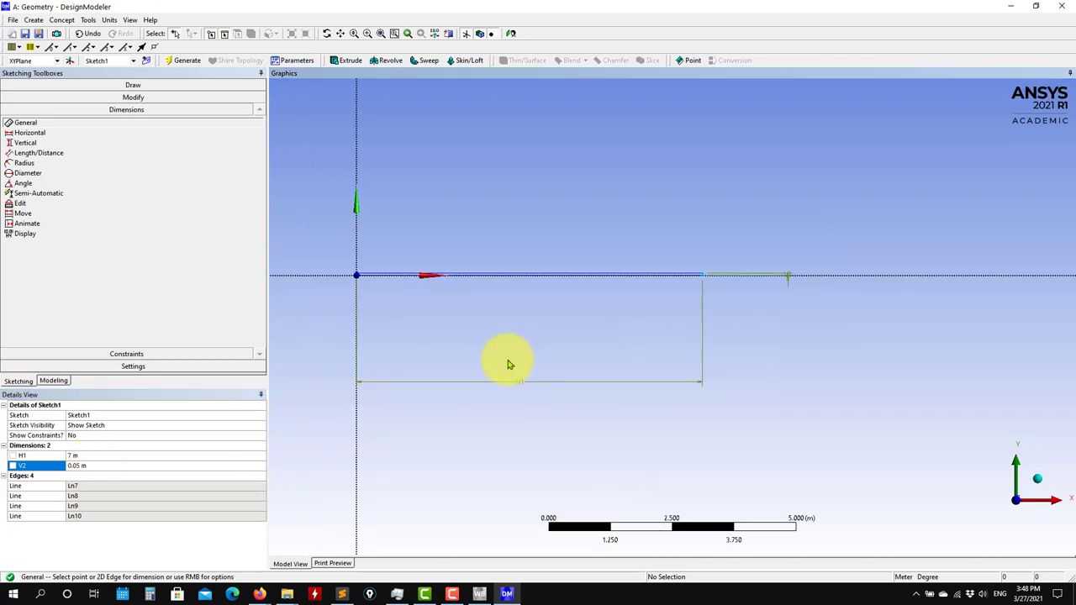
scroll(527, 443, up, 1)
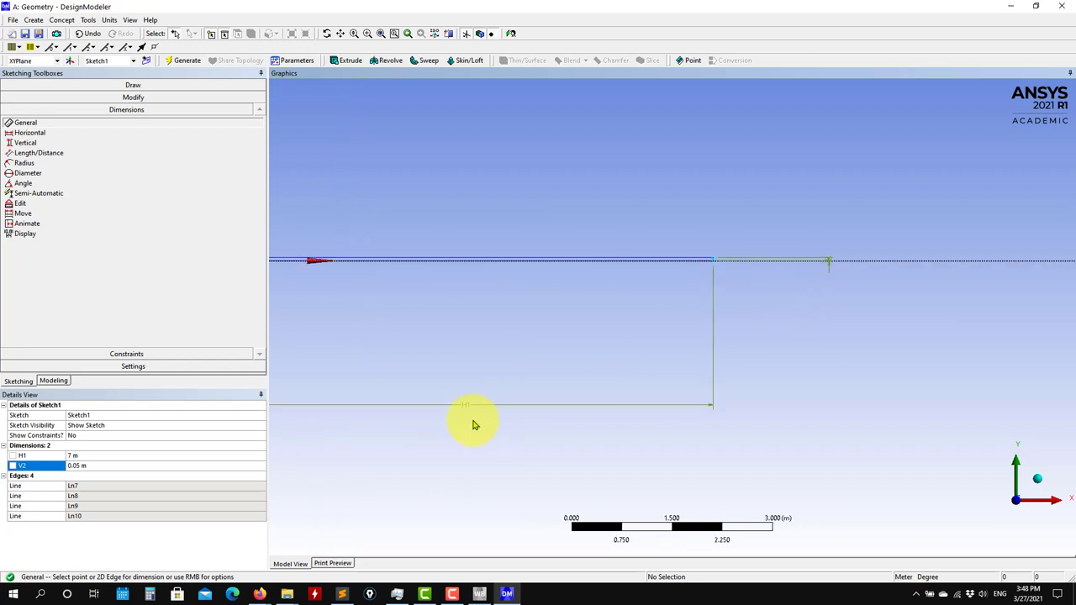
ctrl+middle_drag(472, 424, 591, 392)
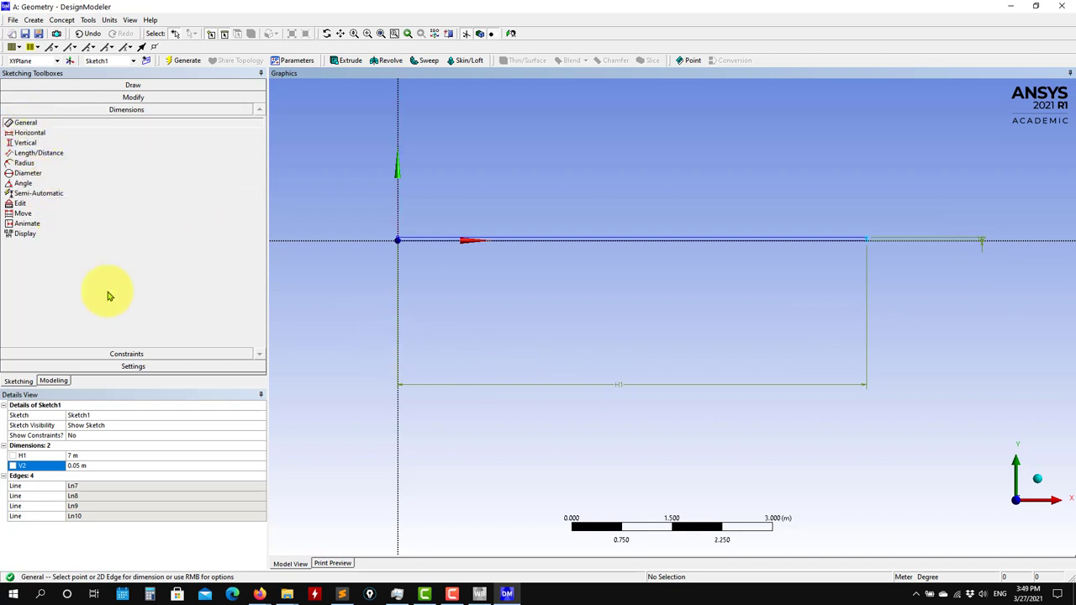
Move the horizontal length dimension to just below the rectangle's bottom edge
click(22, 214)
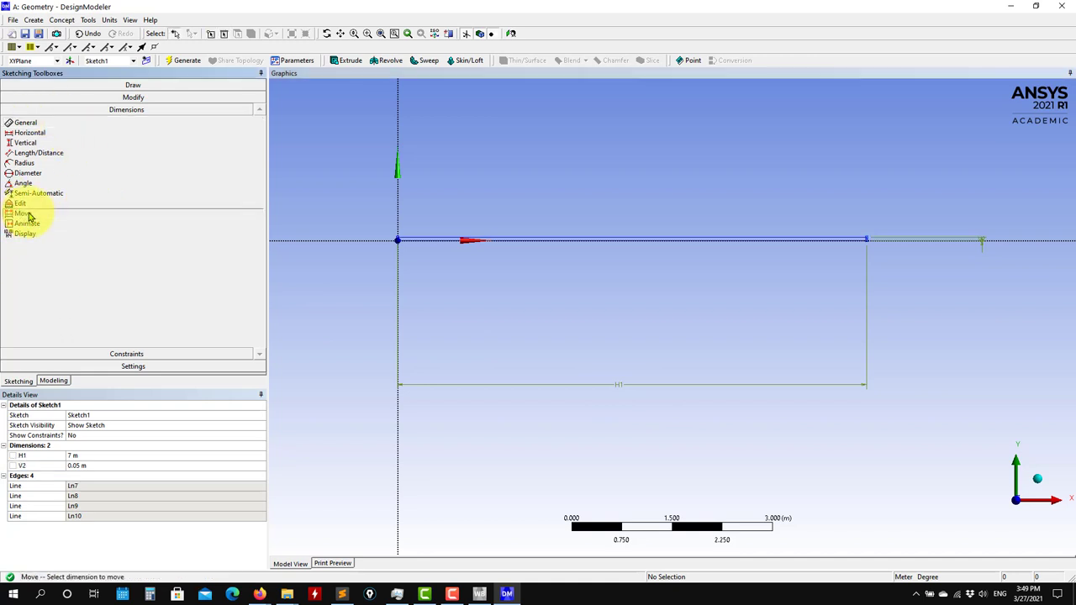
click(620, 385)
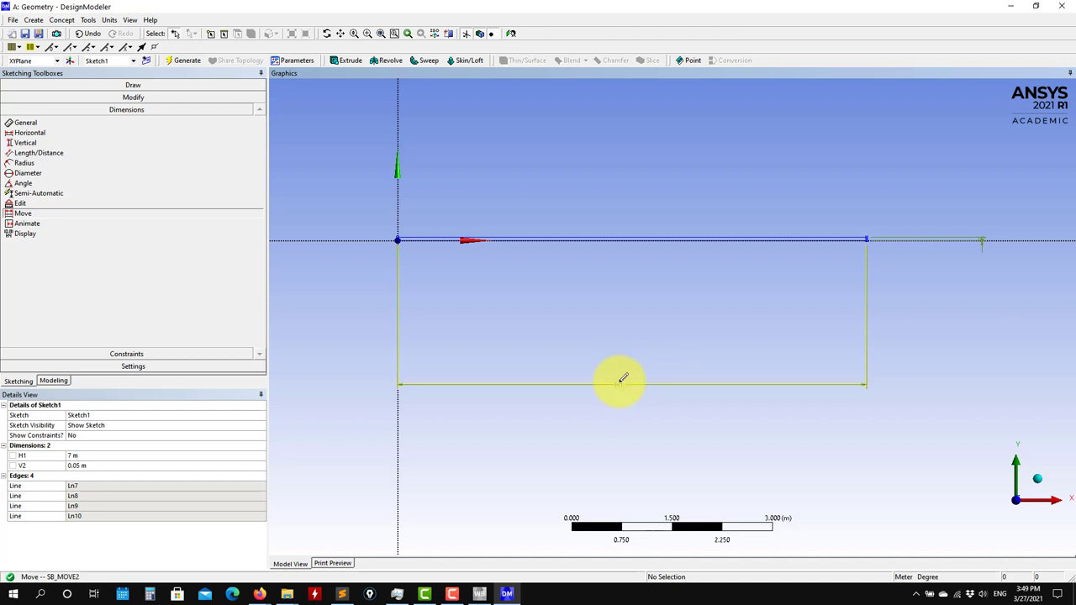
click(635, 247)
Move the vertical height dimension close to the rectangle's right edge, with its label above the rectangle
scroll(749, 372, up, 5)
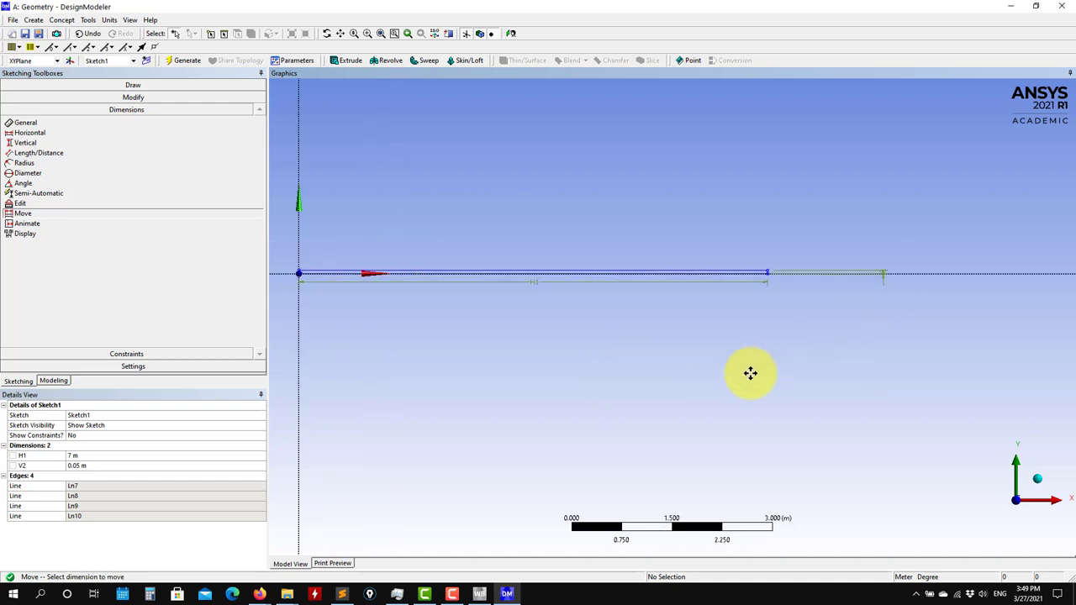
scroll(690, 383, up, 3)
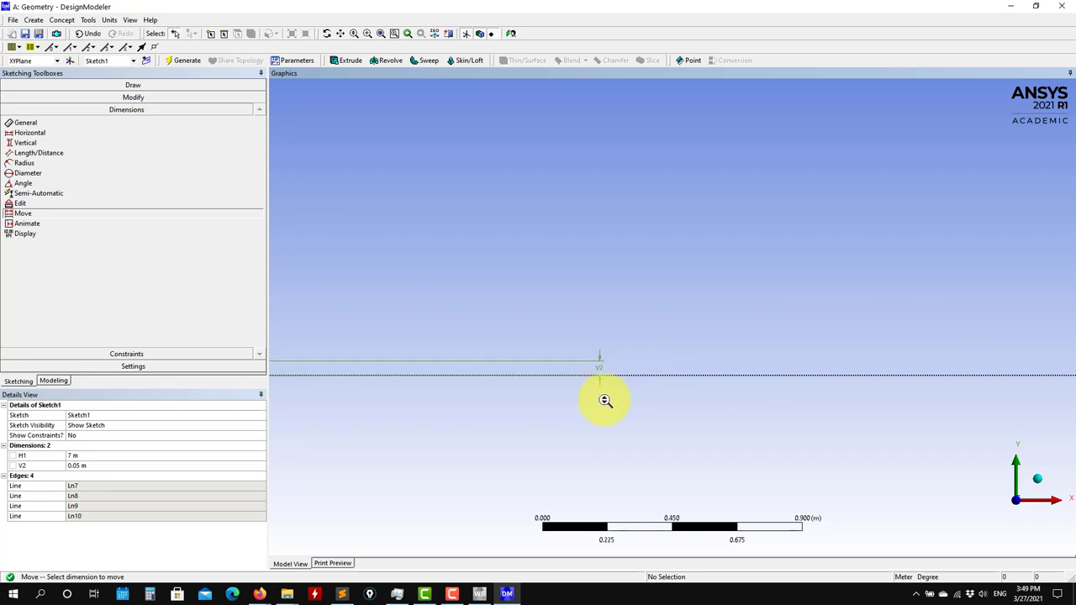
click(591, 378)
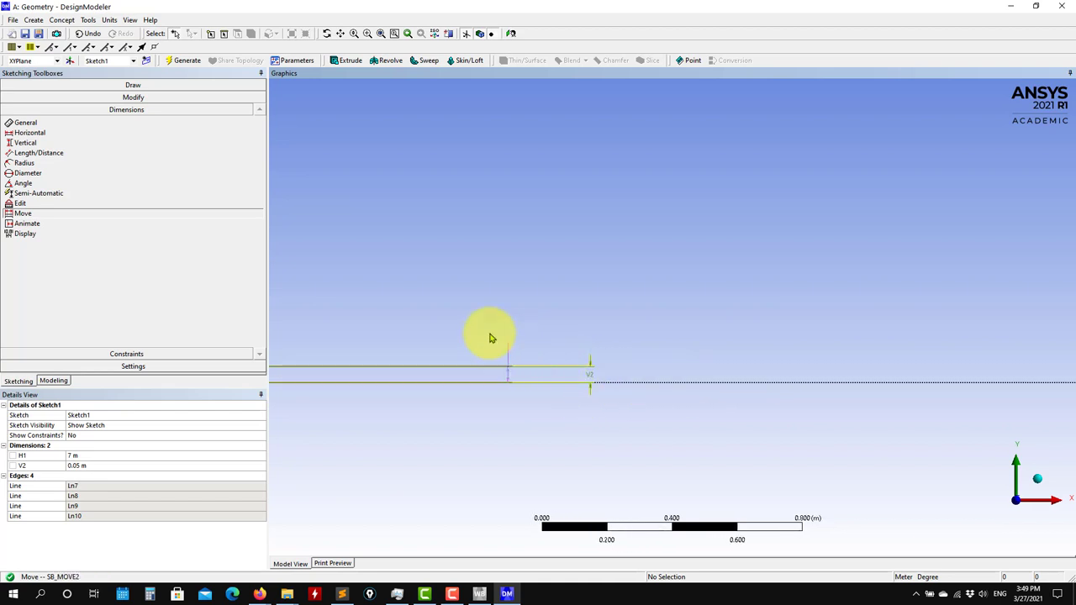
click(468, 309)
mouse_move(858, 305)
ctrl+middle_down()
mouse_move(964, 303)
mouse_move(831, 283)
ctrl+middle_up()
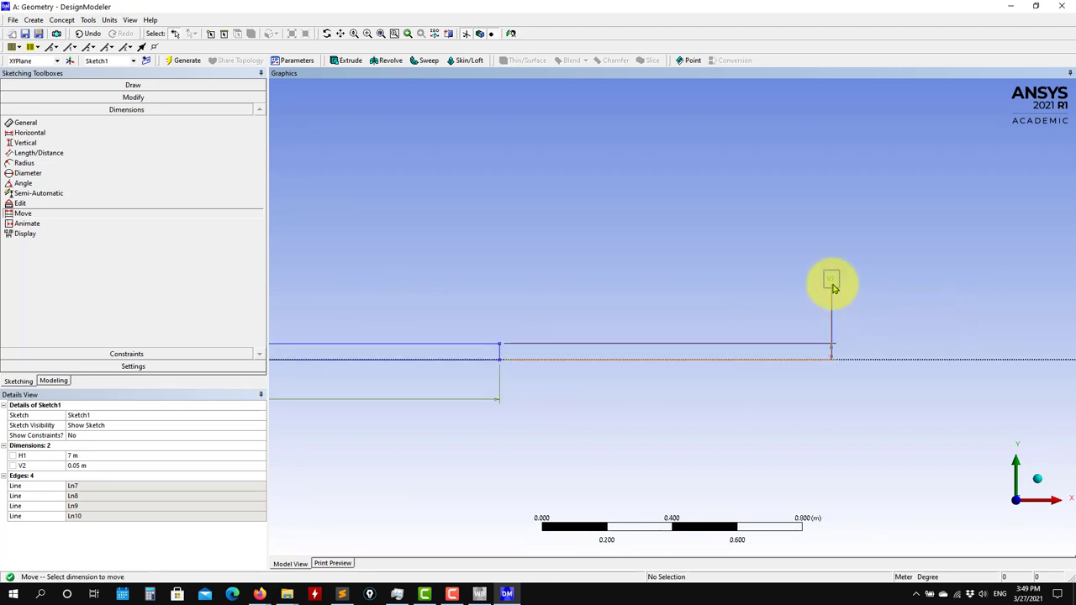
click(831, 286)
click(515, 314)
Examine the full length of the dimensioned rectangle, from the origin to its far end
scroll(512, 384, down, 3)
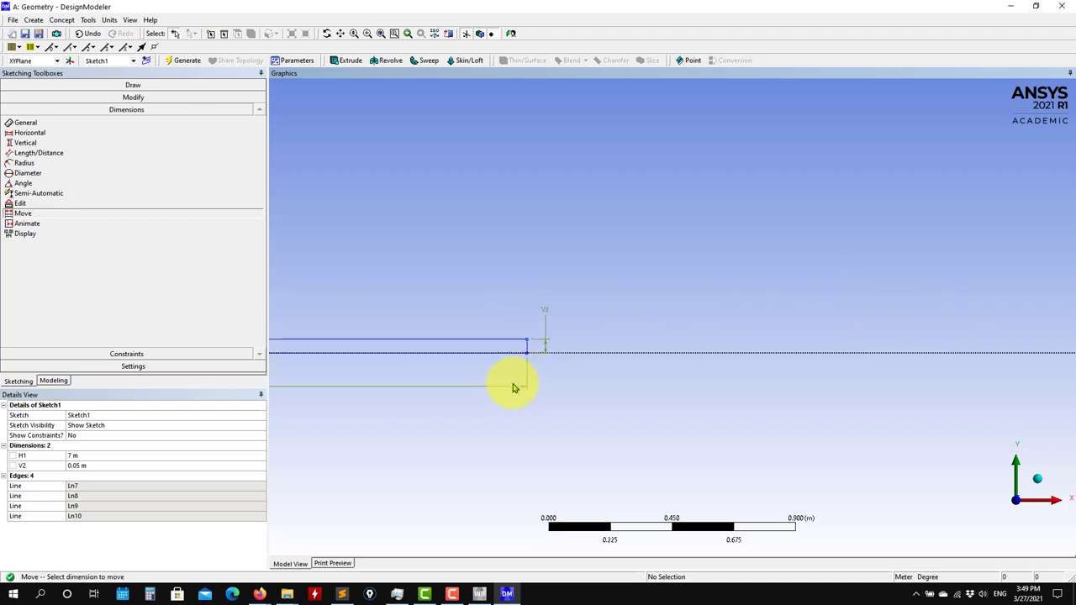
scroll(618, 323, down, 5)
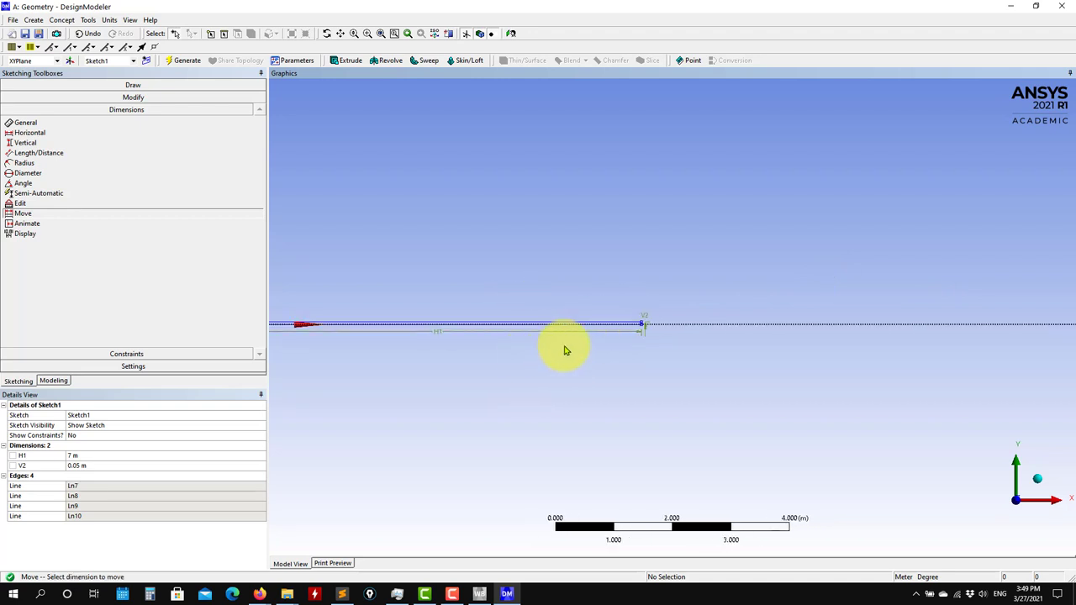
ctrl+middle_drag(595, 350, 658, 345)
ctrl+middle_drag(387, 374, 506, 356)
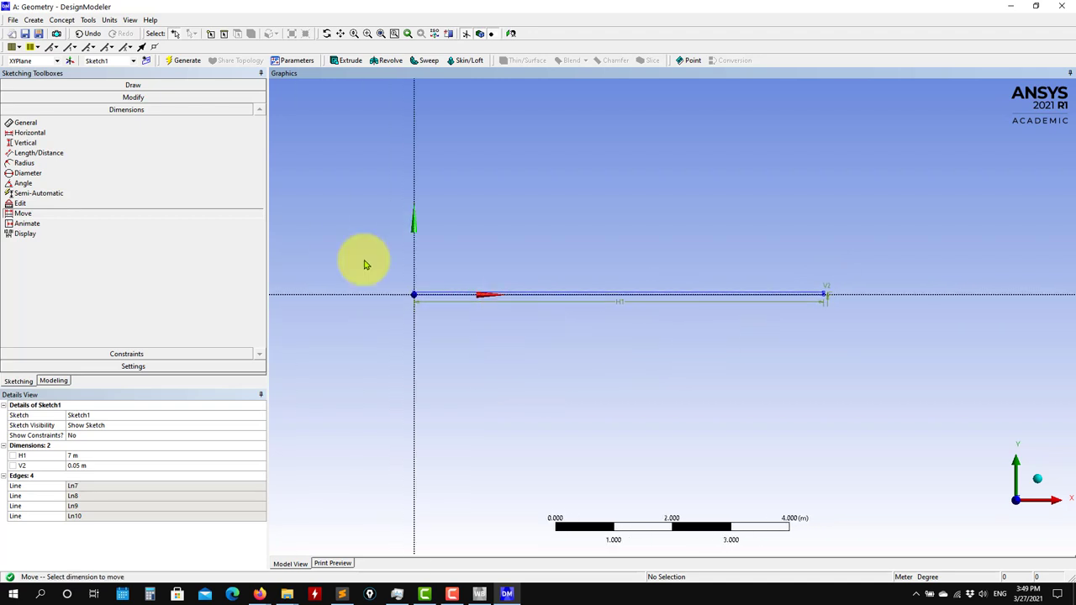
scroll(546, 308, up, 2)
scroll(636, 339, down, 2)
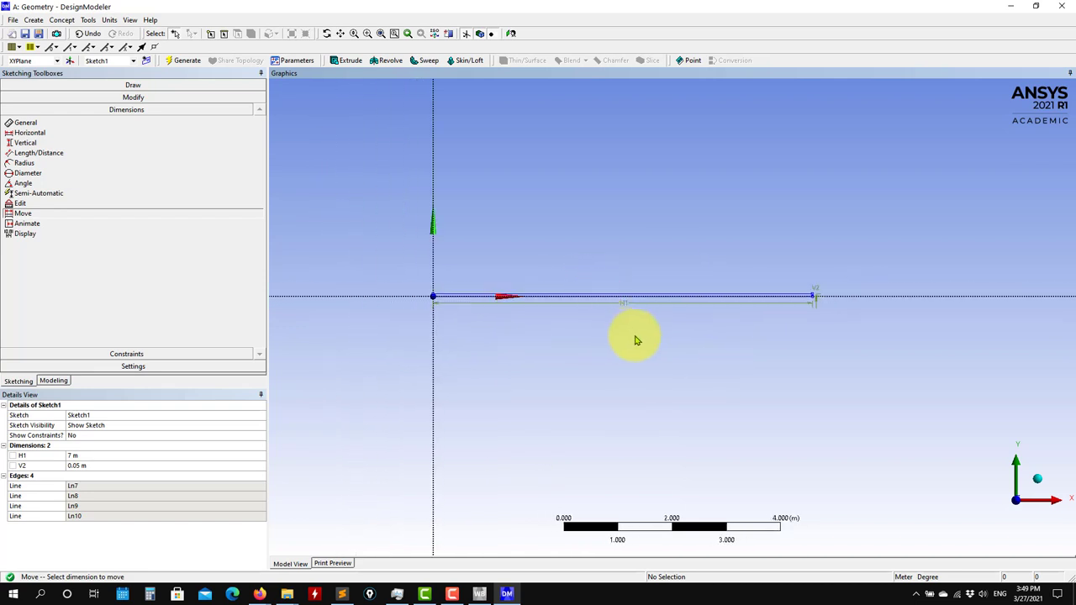
scroll(577, 353, up, 2)
mouse_move(577, 353)
ctrl+middle_down()
mouse_move(685, 363)
mouse_move(581, 364)
ctrl+middle_up()
scroll(575, 361, up, 2)
scroll(571, 360, down, 2)
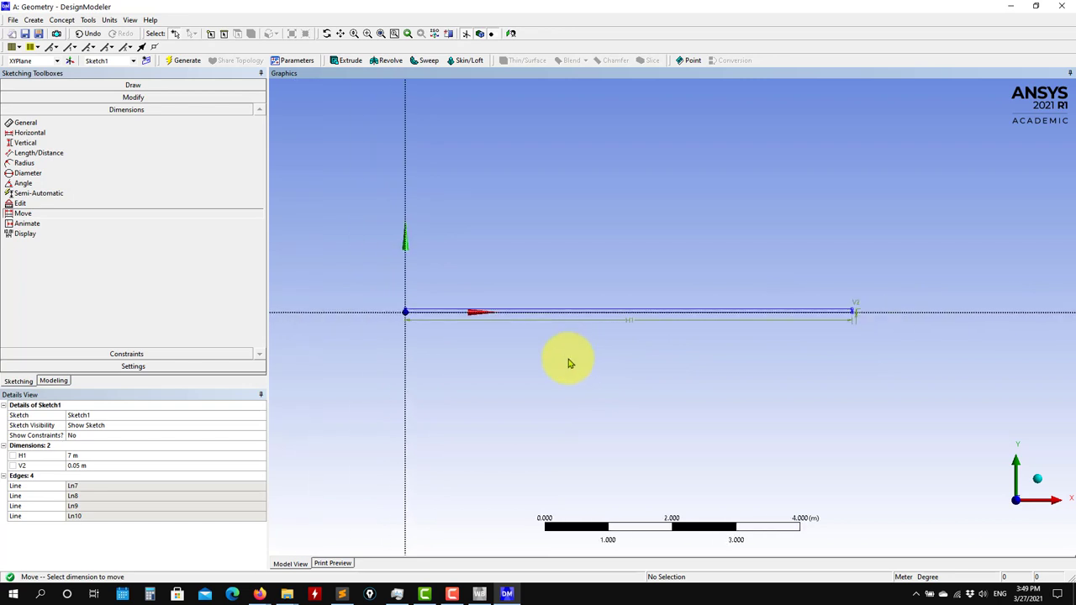
scroll(580, 357, up, 2)
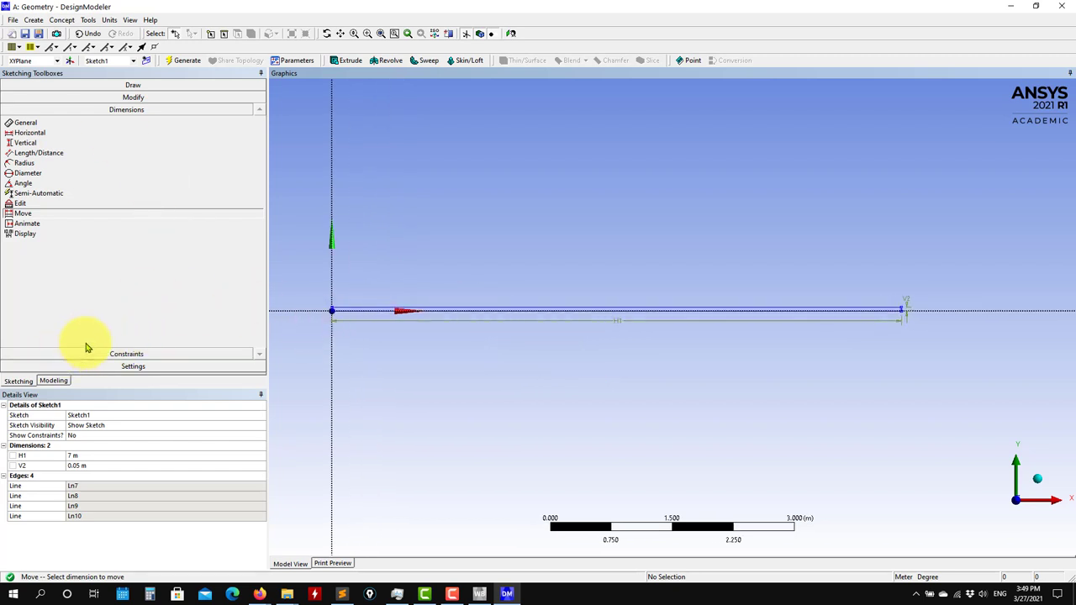
Start a Surfaces From Sketches feature and assign Sketch1 as its base object
click(54, 382)
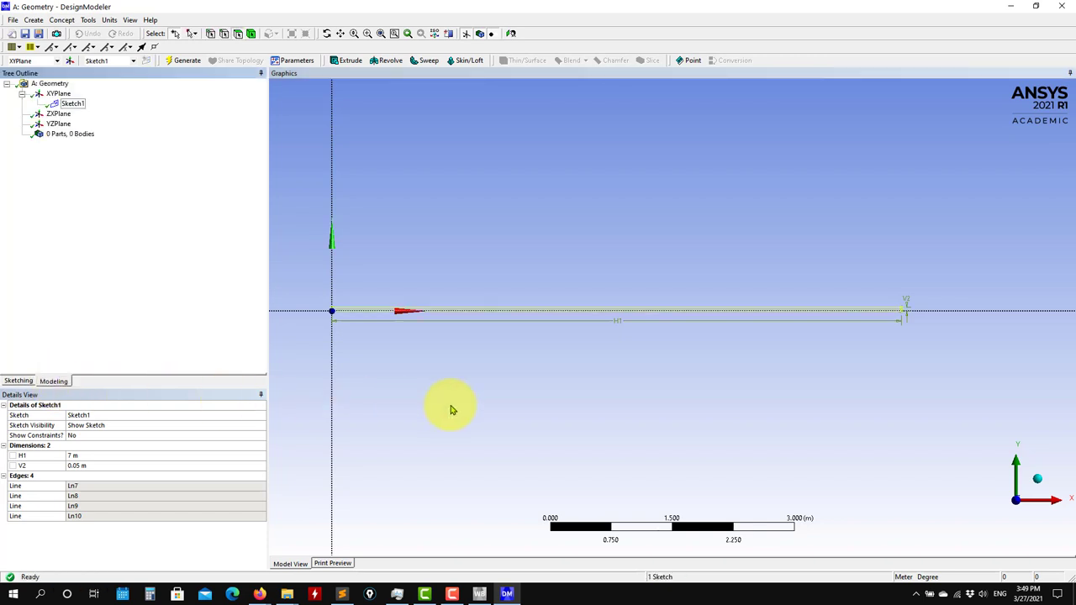
ctrl+middle_drag(385, 356, 424, 349)
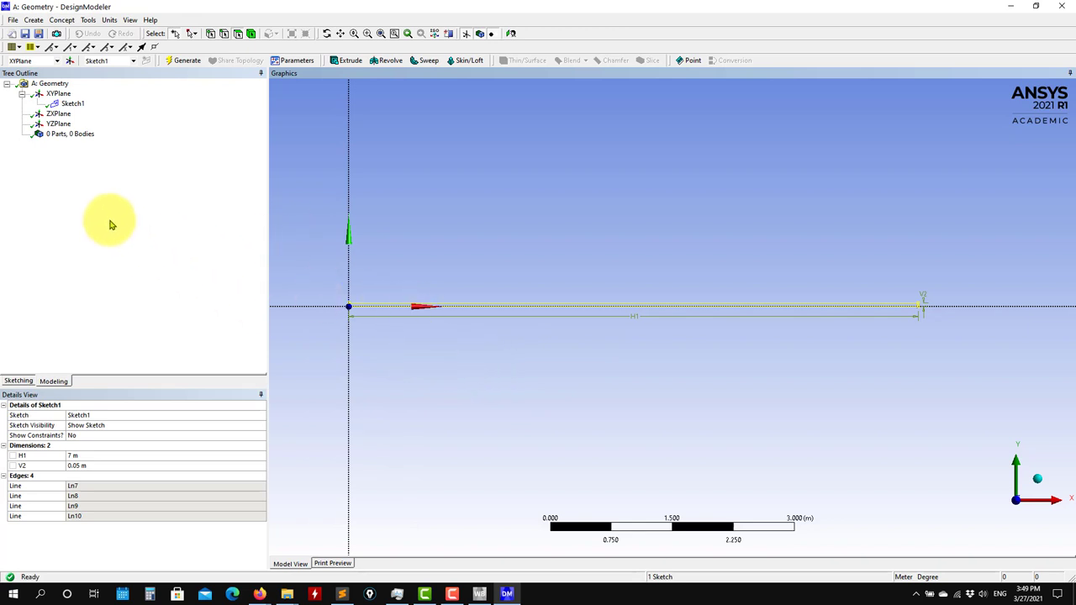
click(63, 20)
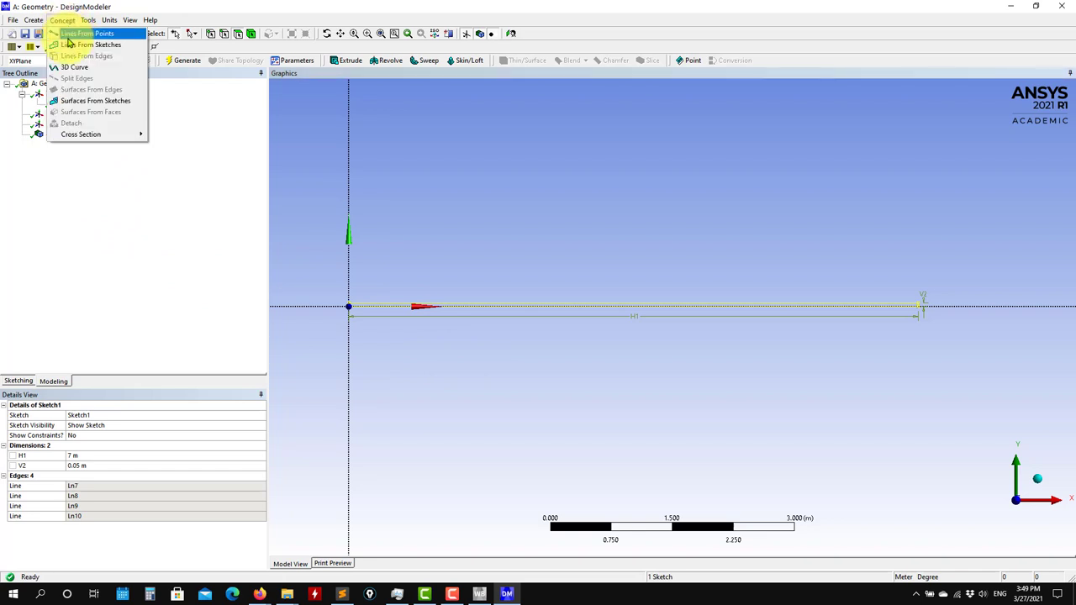
click(81, 101)
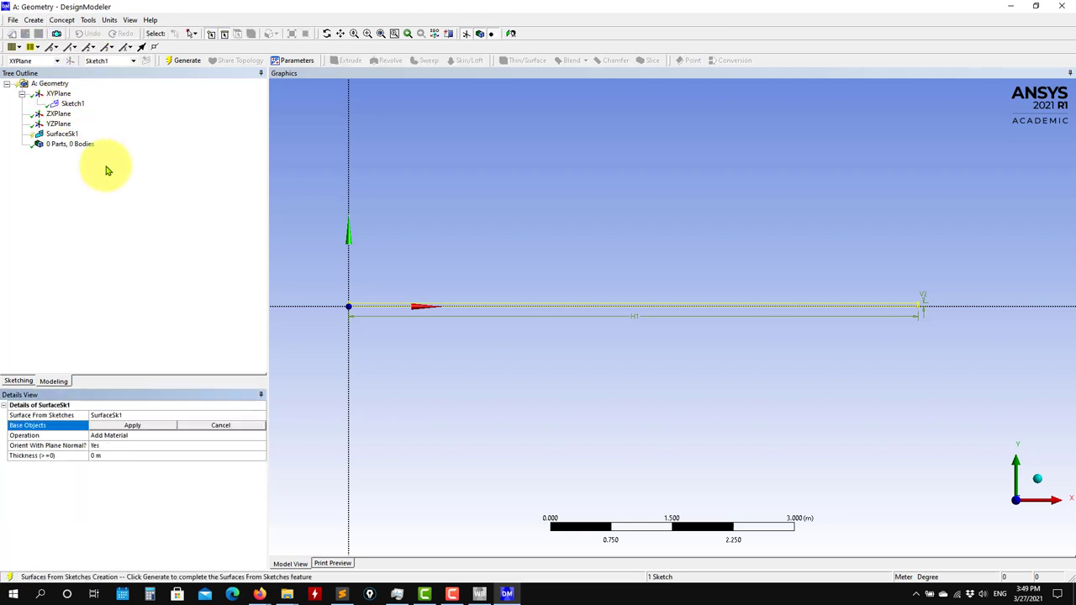
click(122, 427)
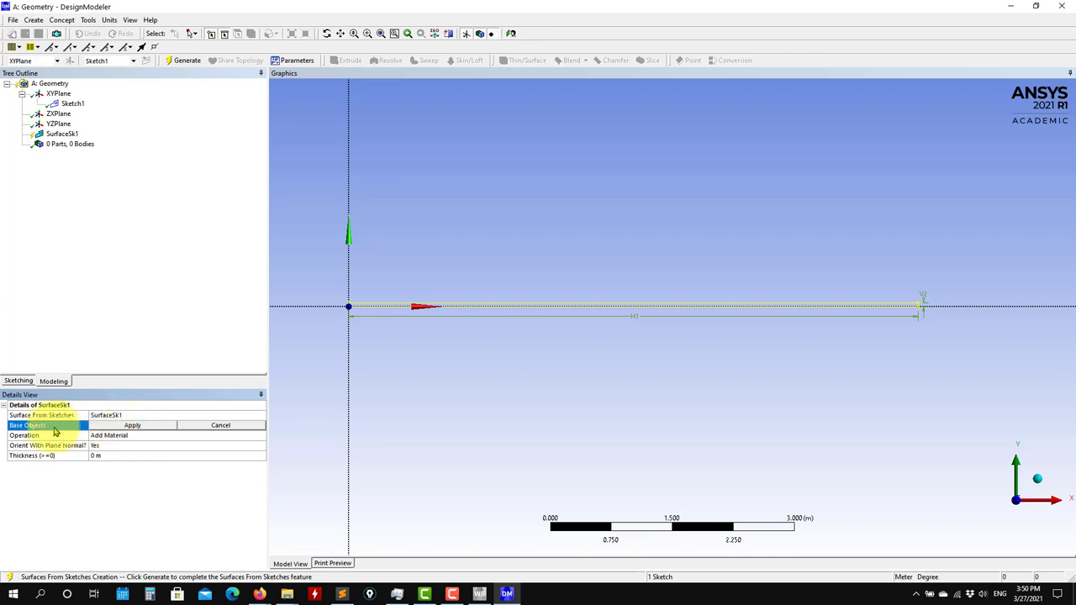
click(76, 104)
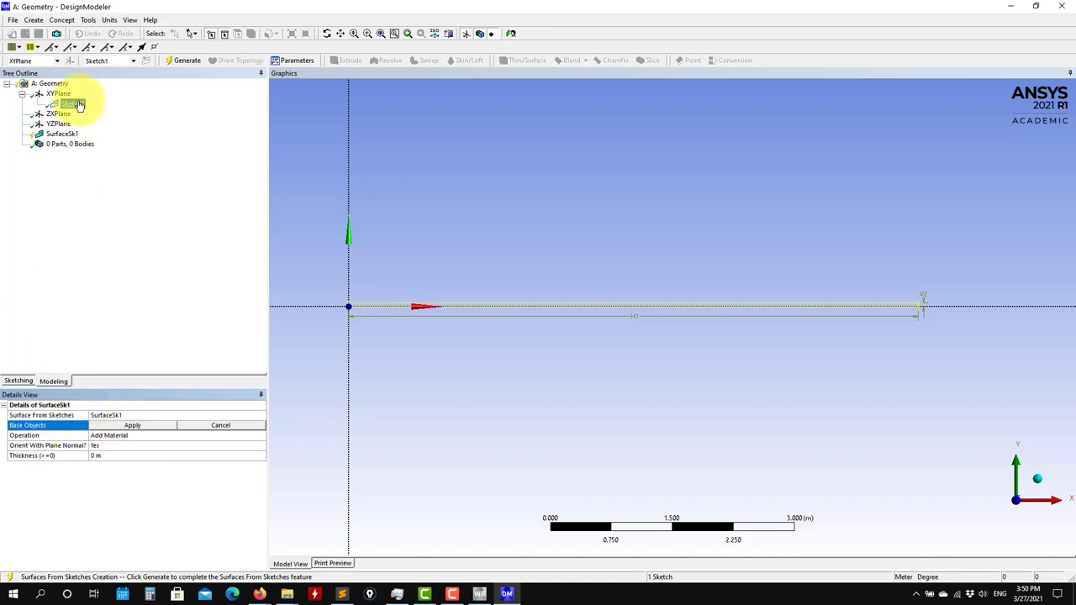
click(149, 426)
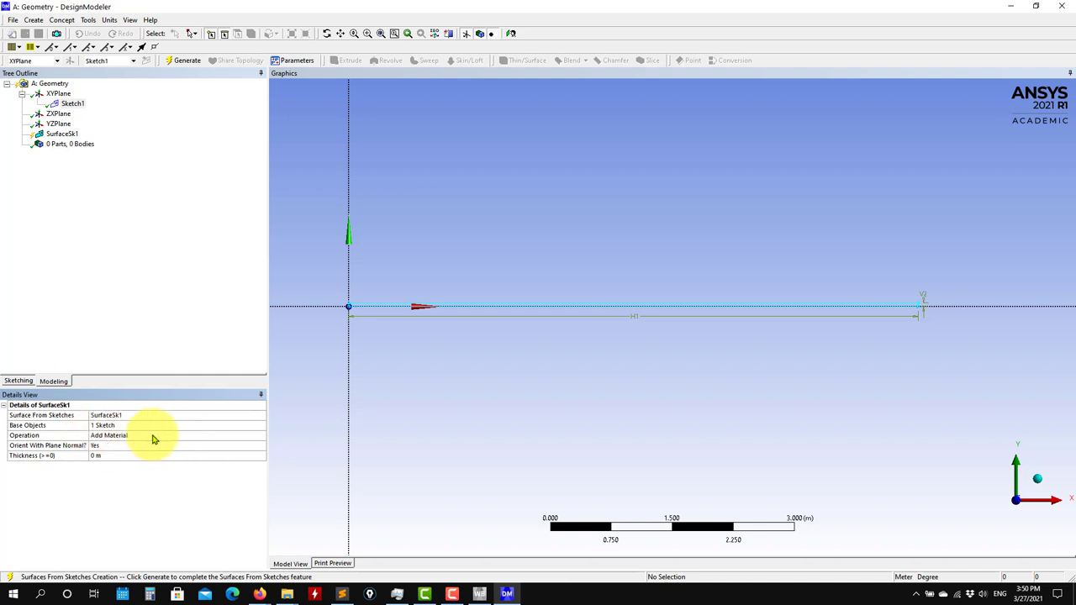
Set the surface feature's operation to Add Frozen and generate the surface
click(261, 439)
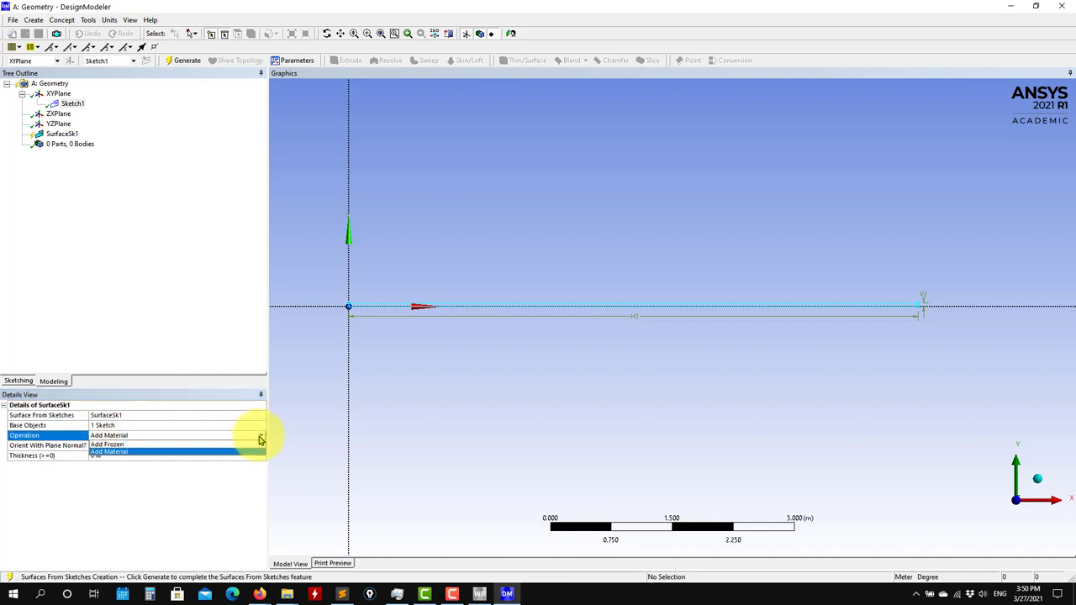
click(110, 444)
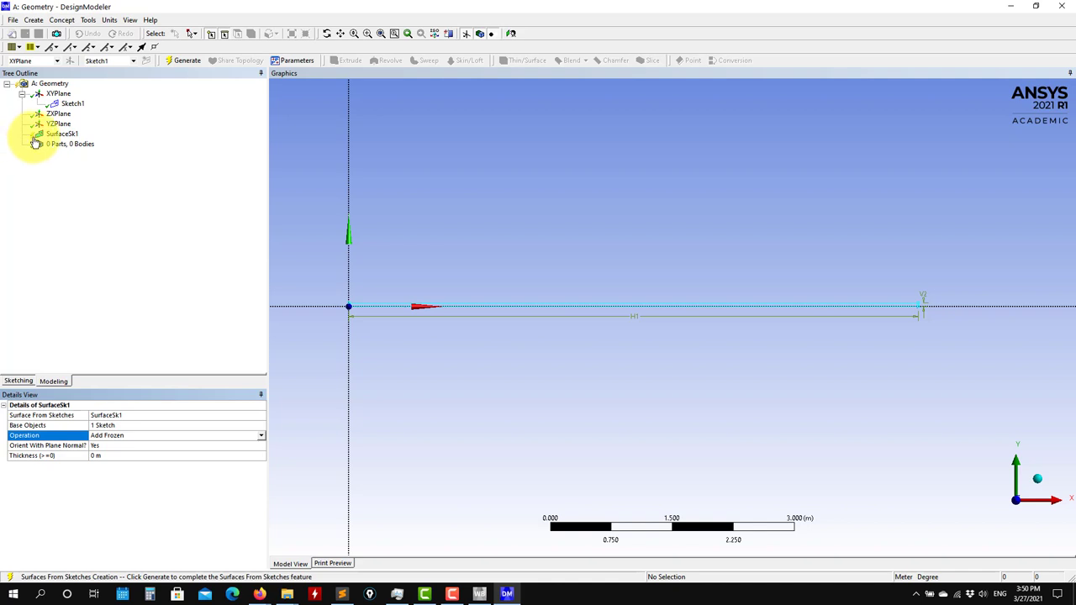
click(180, 61)
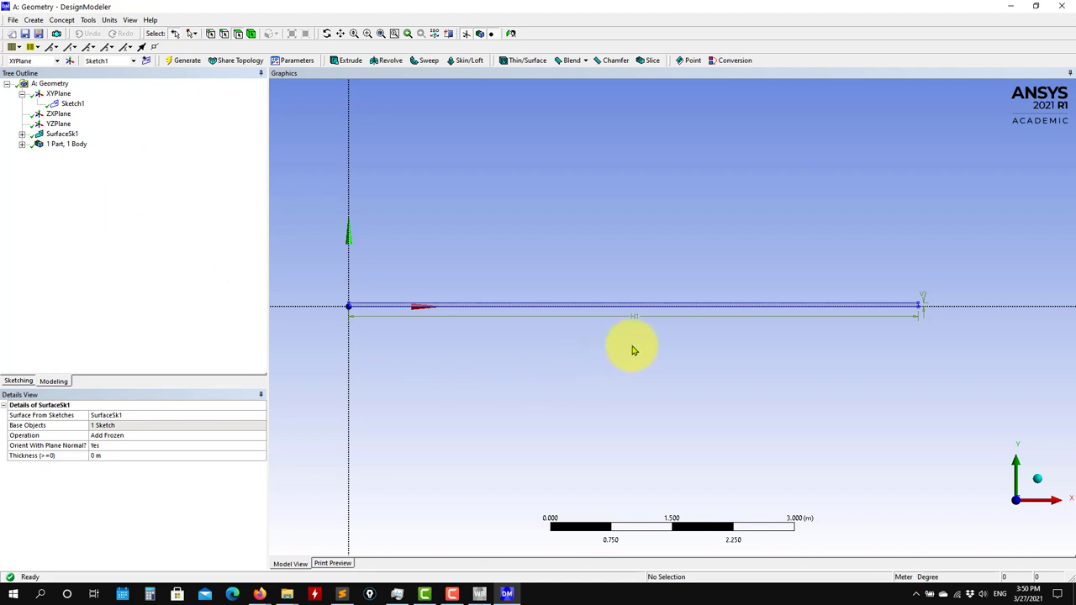
Inspect the generated surface near the pipe's right end and expand the part to list its body
scroll(631, 351, up, 4)
ctrl+middle_drag(984, 337, 518, 370)
scroll(550, 341, up, 3)
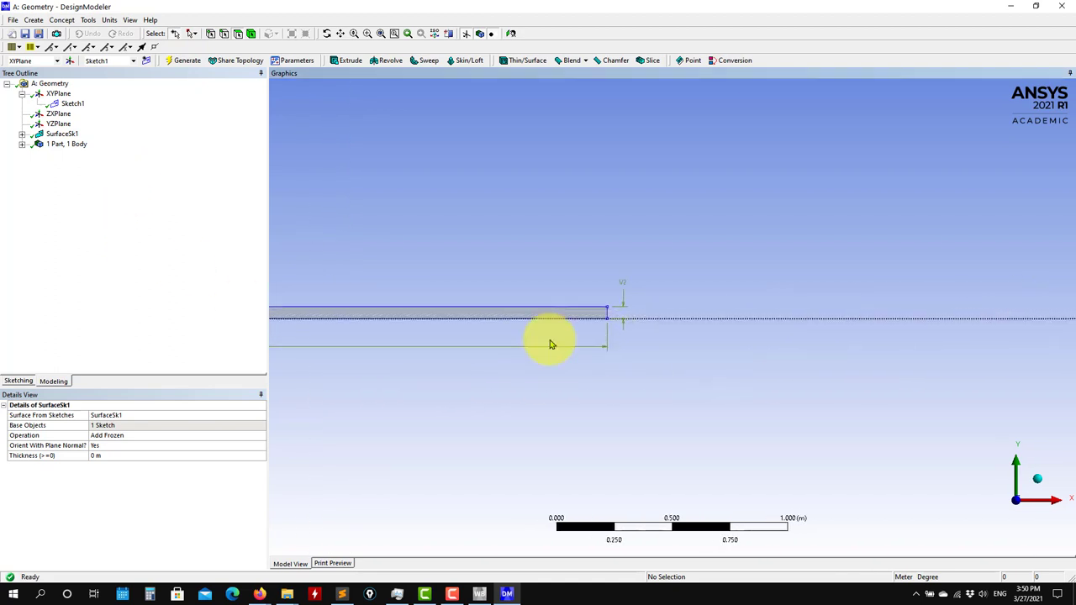
click(22, 134)
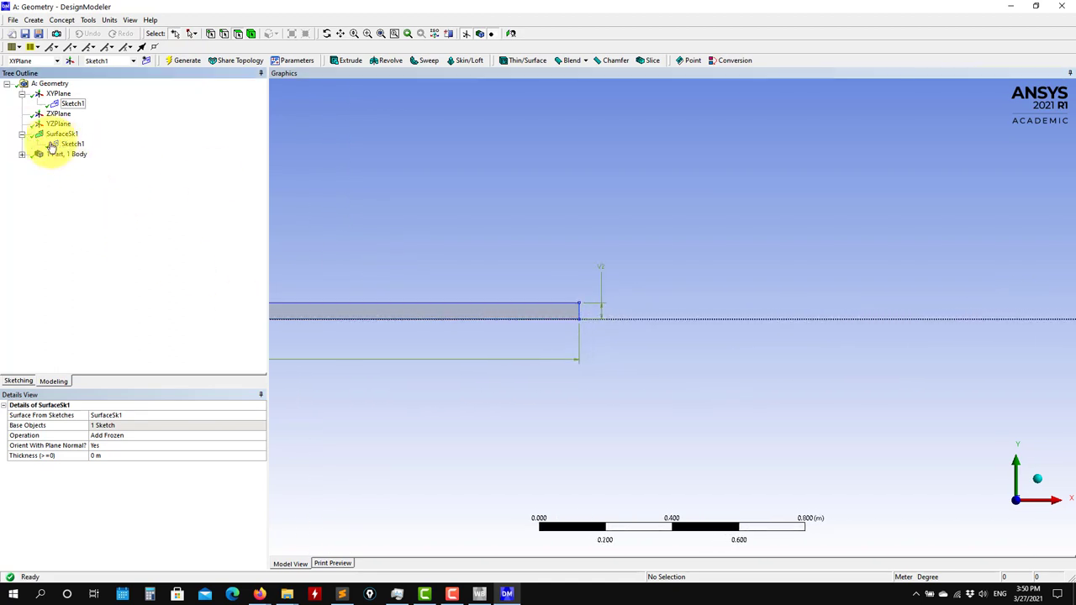
click(22, 134)
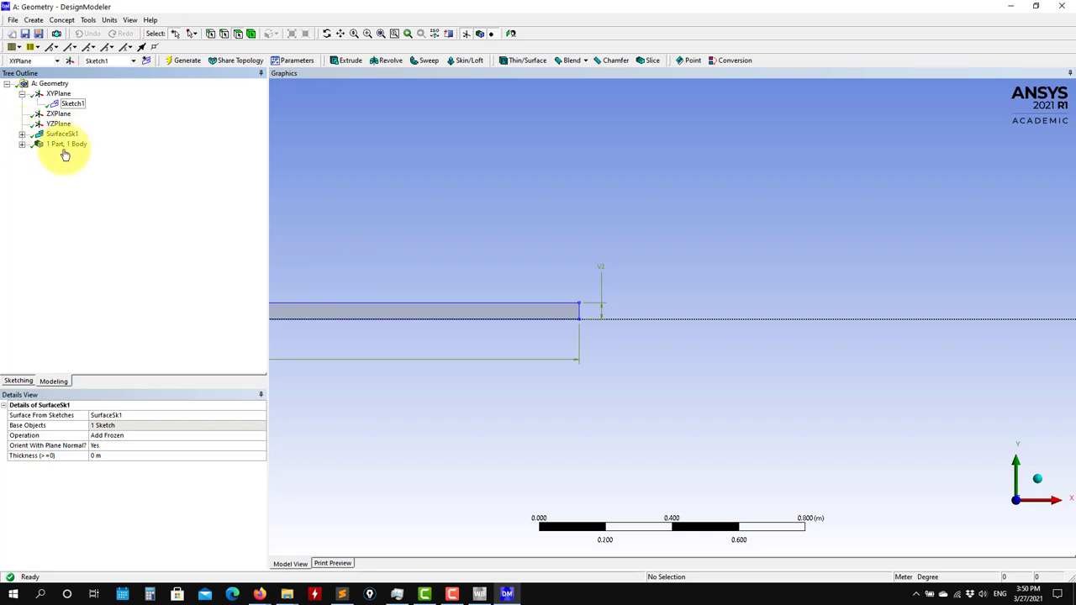
click(22, 144)
ctrl+middle_drag(372, 235, 741, 250)
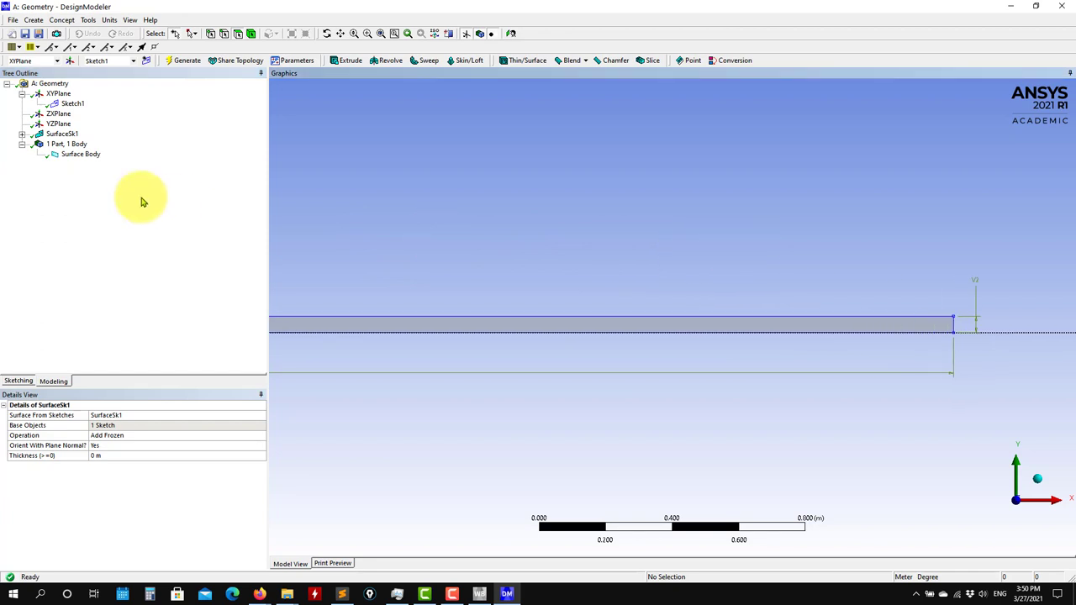
Set the surface body's Fluid/Solid property to Fluid
click(77, 155)
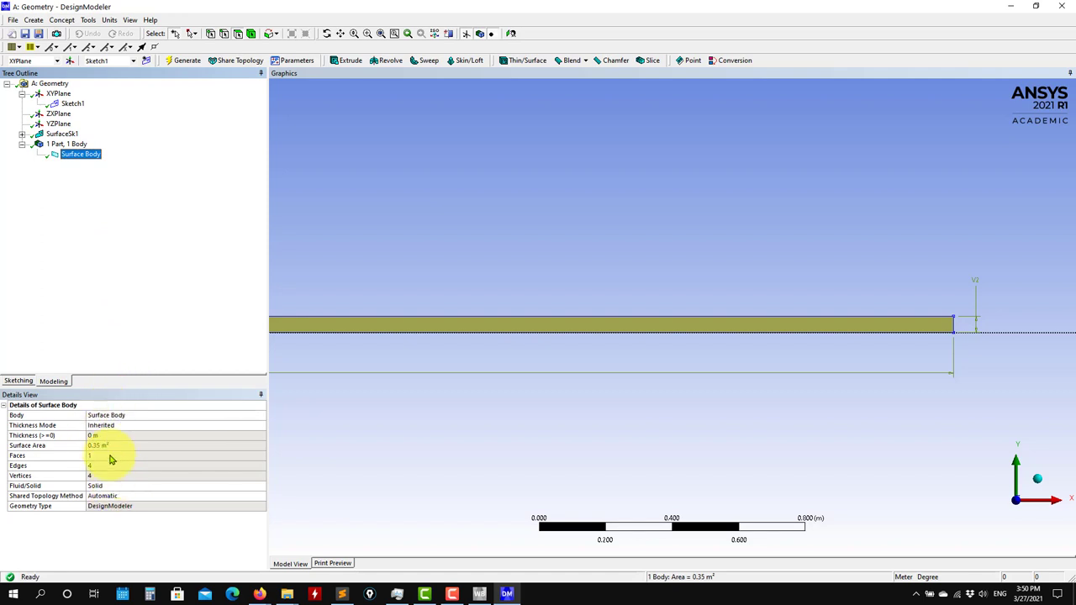
click(10, 485)
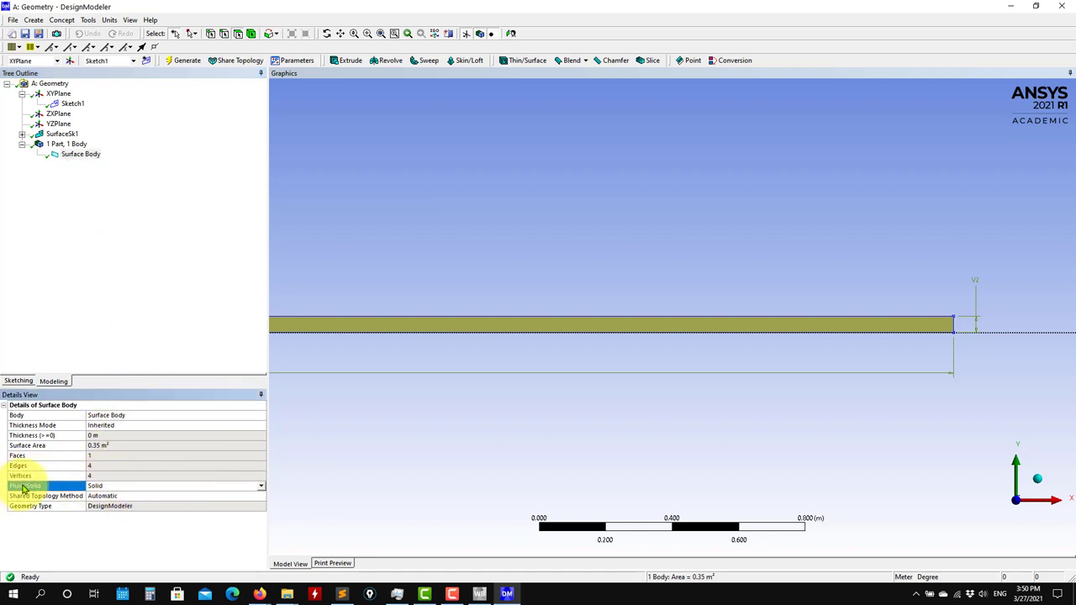
click(260, 487)
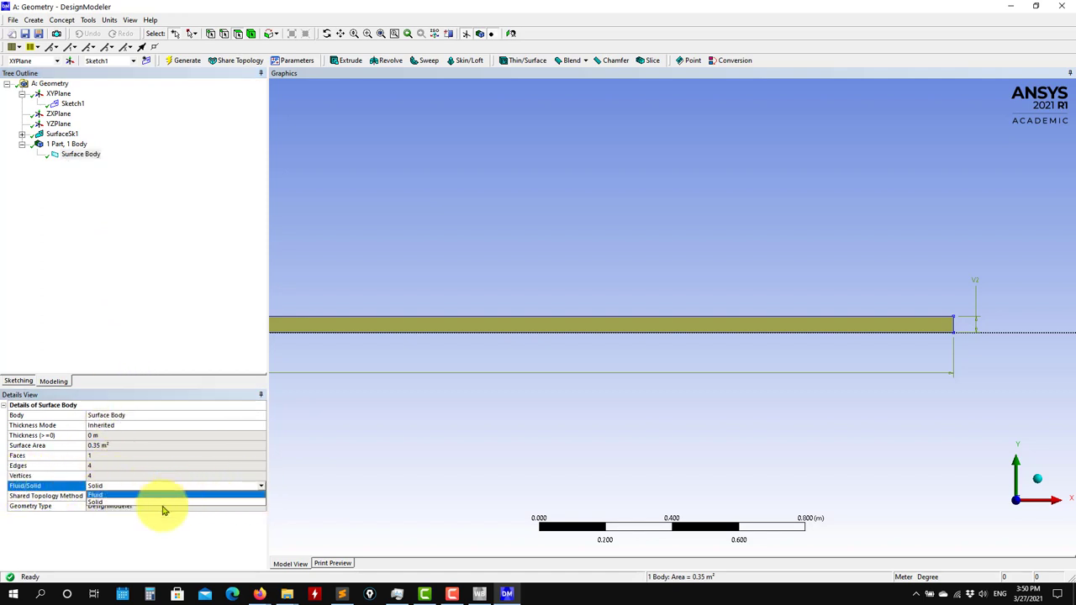
click(112, 496)
click(456, 247)
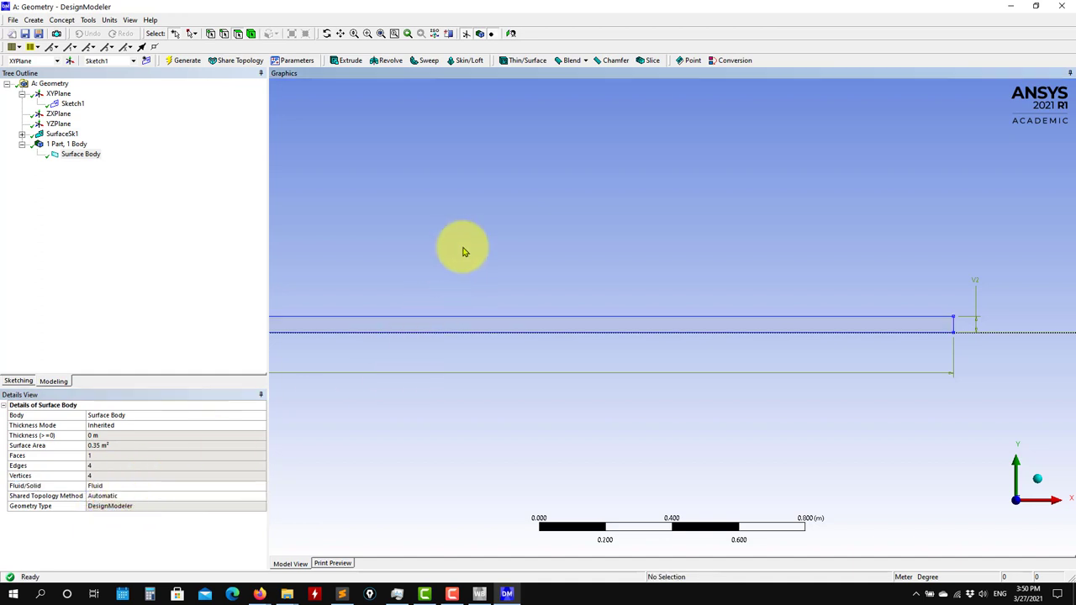
scroll(445, 391, down, 5)
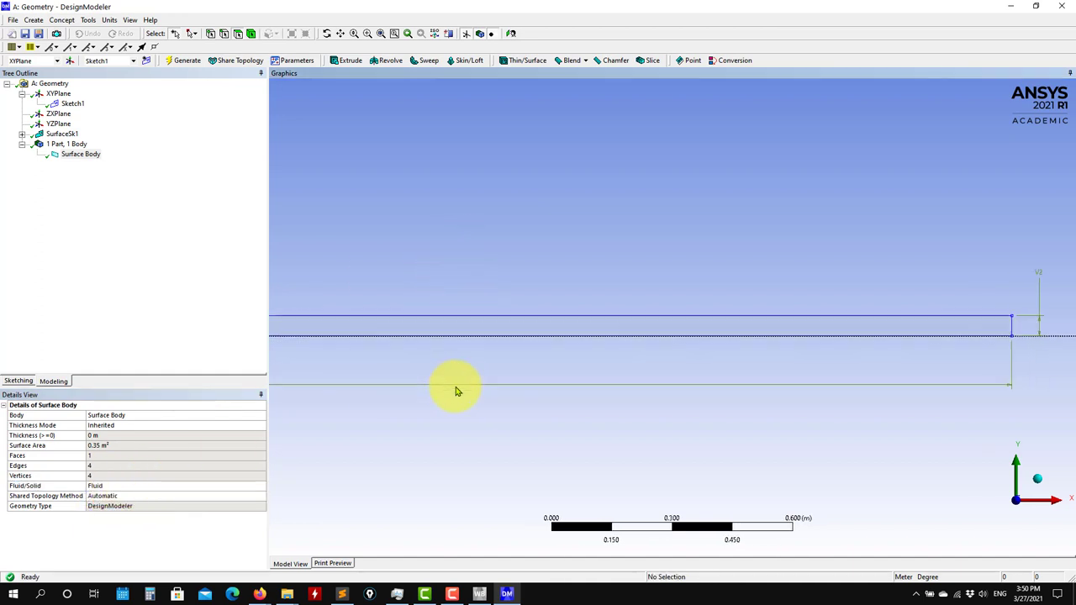
Extrude Sketch1 by a fixed depth of 0.2 m with Add Material and generate the solid
mouse_move(559, 383)
ctrl+middle_down()
mouse_move(804, 372)
mouse_move(671, 369)
ctrl+middle_up()
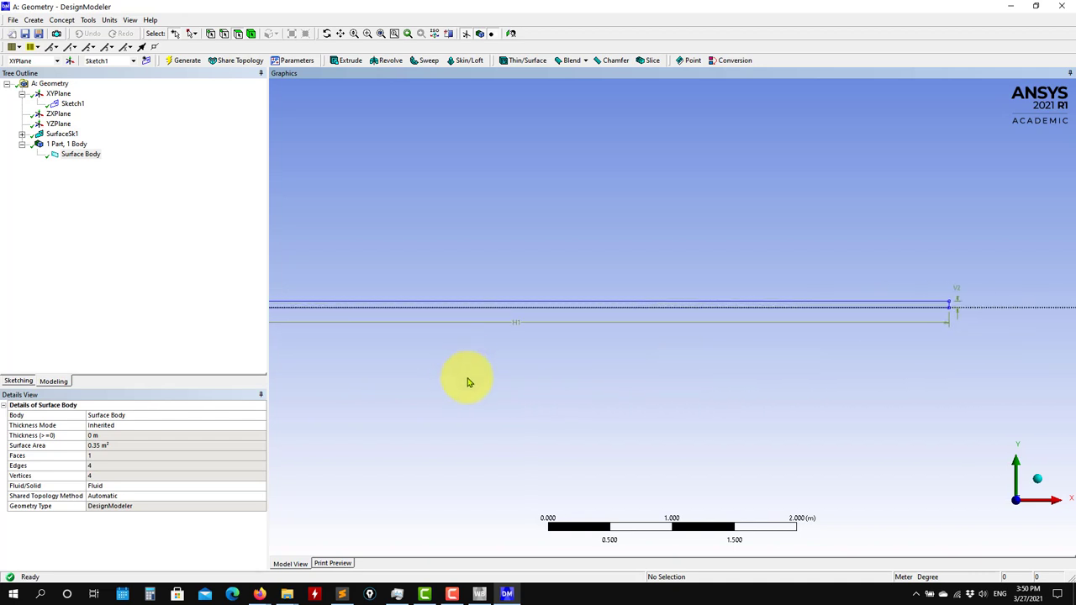
mouse_move(469, 379)
middle_down()
mouse_move(584, 379)
mouse_move(471, 390)
mouse_move(794, 407)
mouse_move(1000, 403)
middle_up()
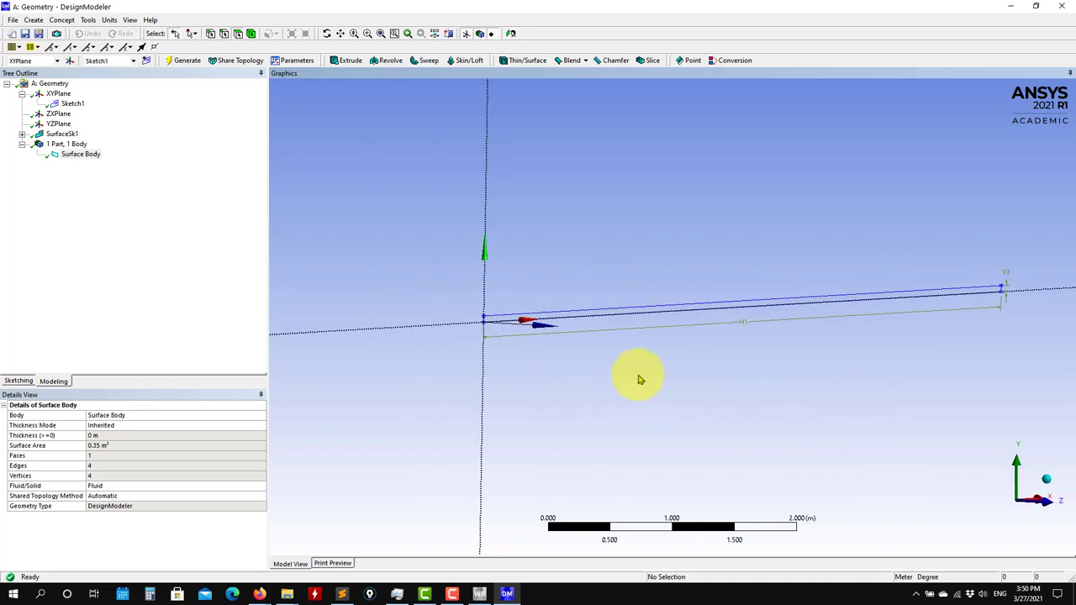
mouse_move(636, 378)
ctrl+middle_down()
mouse_move(426, 377)
mouse_move(635, 396)
mouse_move(517, 415)
mouse_move(582, 440)
ctrl+middle_up()
scroll(634, 396, up, 4)
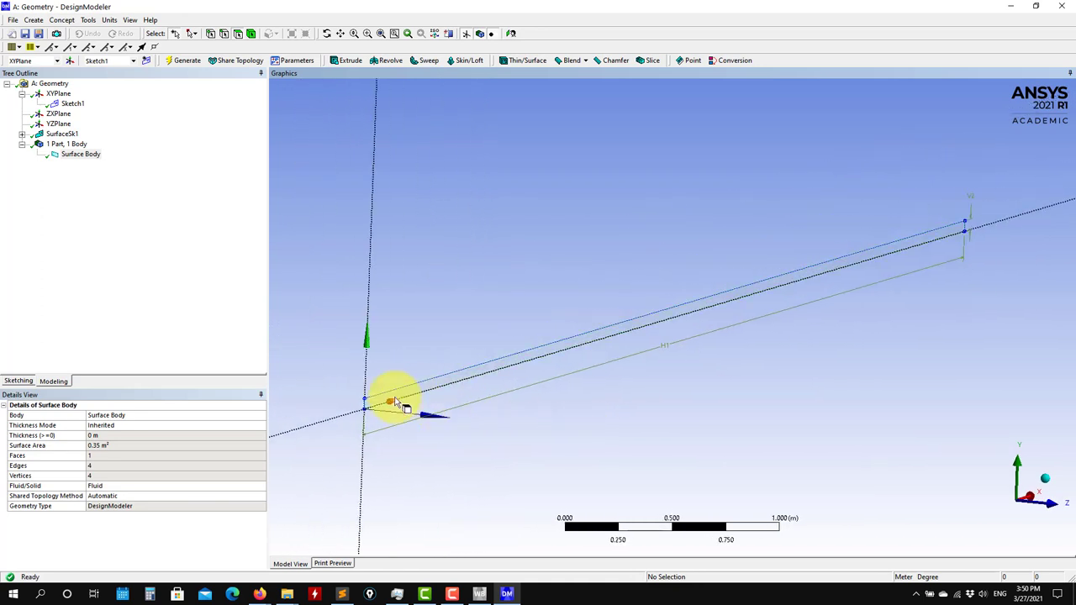
click(348, 60)
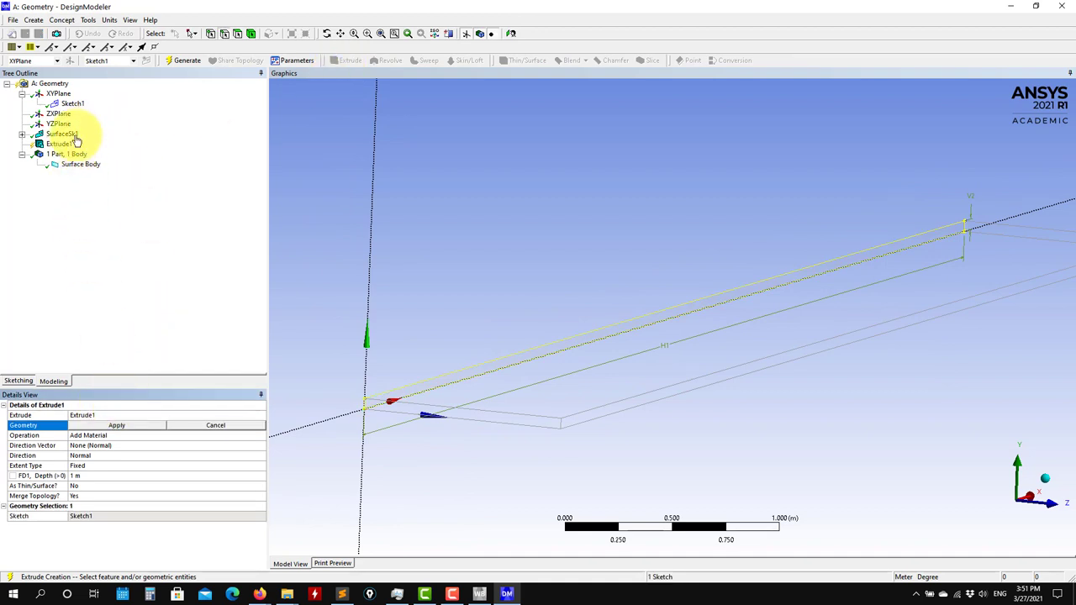
click(119, 425)
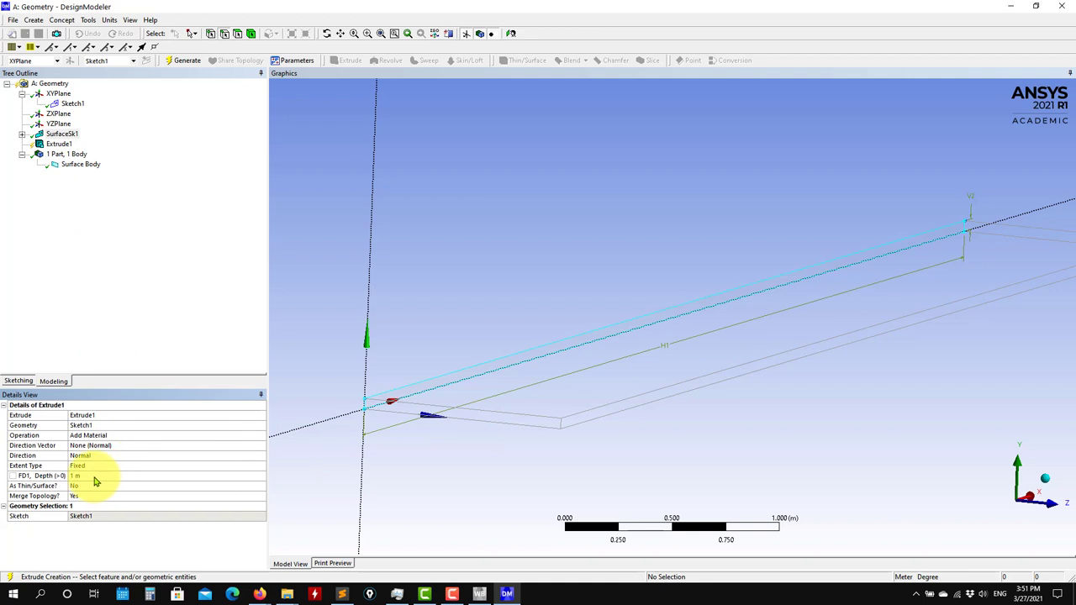
key(Return)
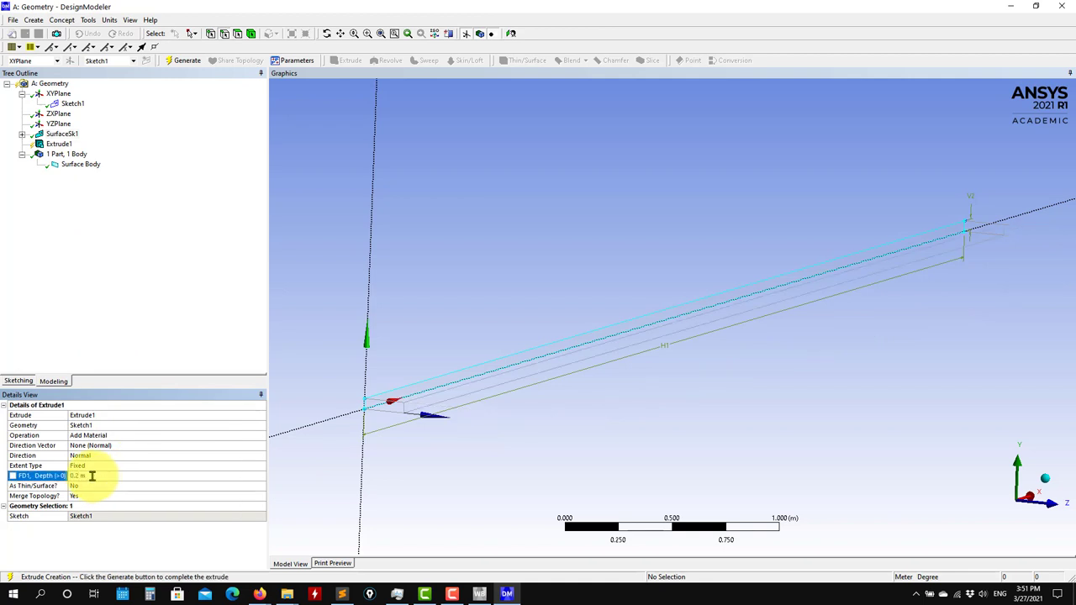
click(183, 65)
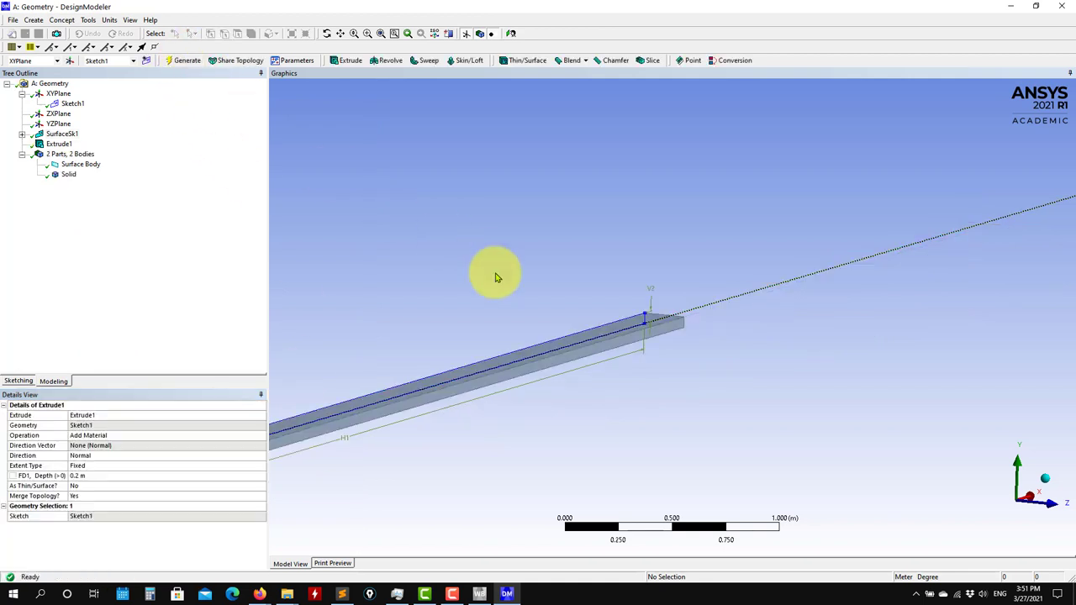
Inspect the extruded solid and delete the Extrude1 feature from the model
middle_drag(550, 396, 721, 227)
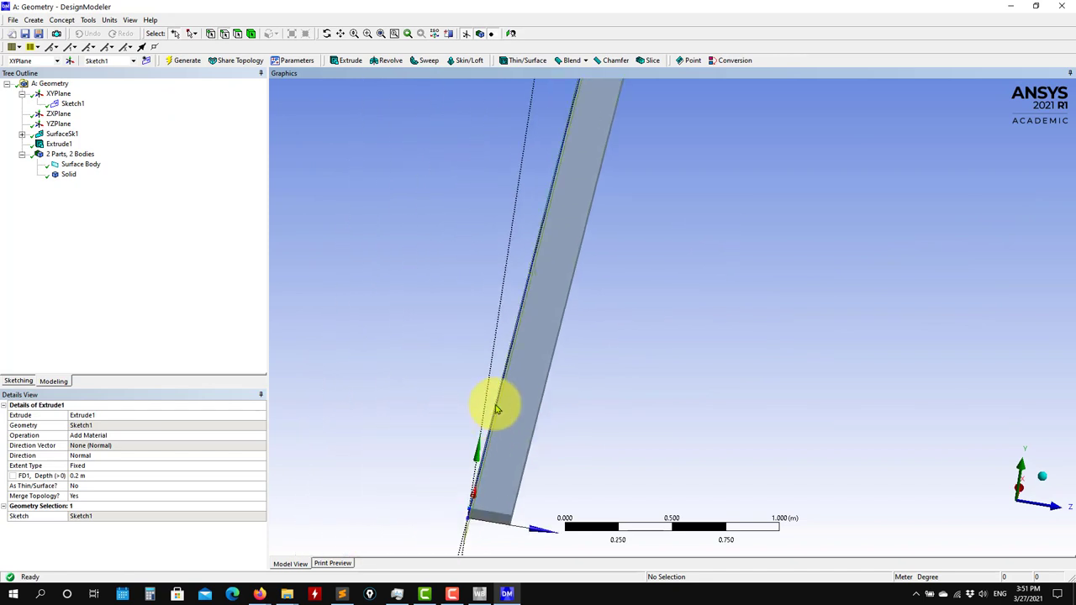
middle_drag(557, 327, 529, 354)
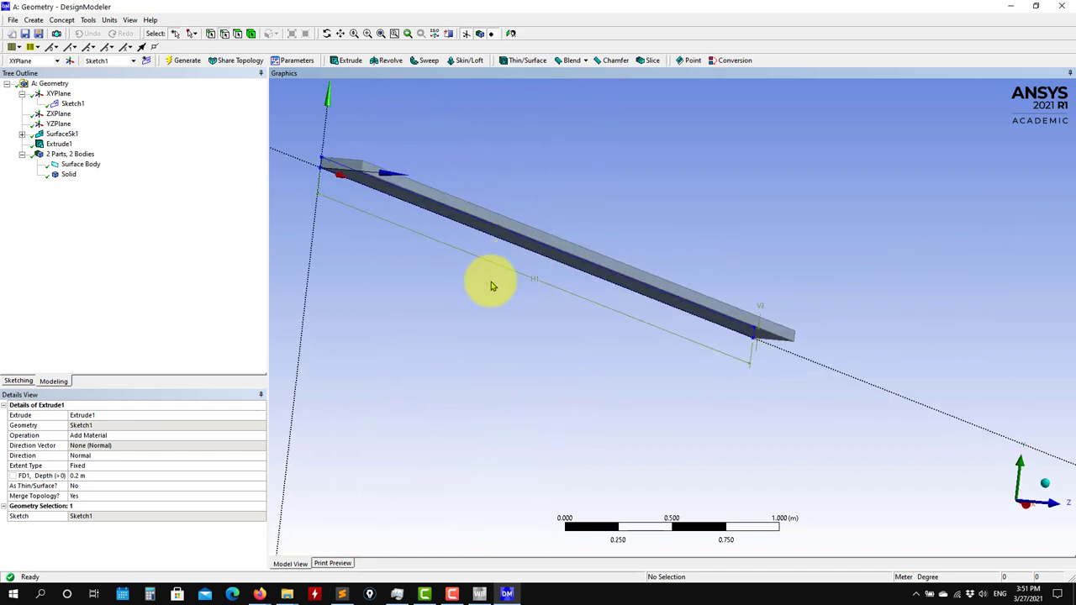
middle_drag(493, 283, 440, 300)
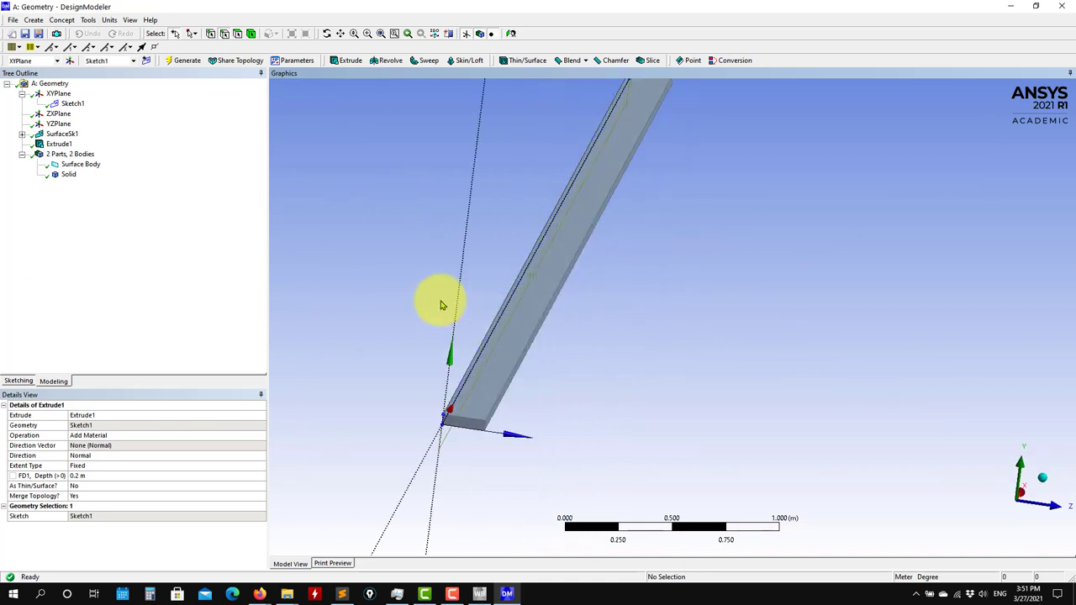
click(66, 177)
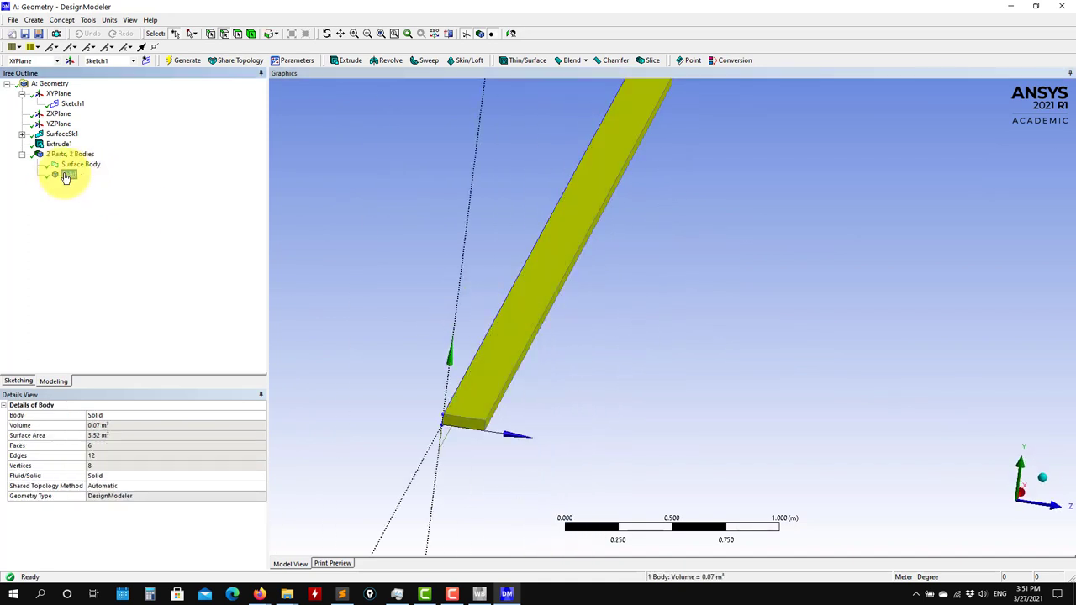
right_click(67, 177)
click(76, 272)
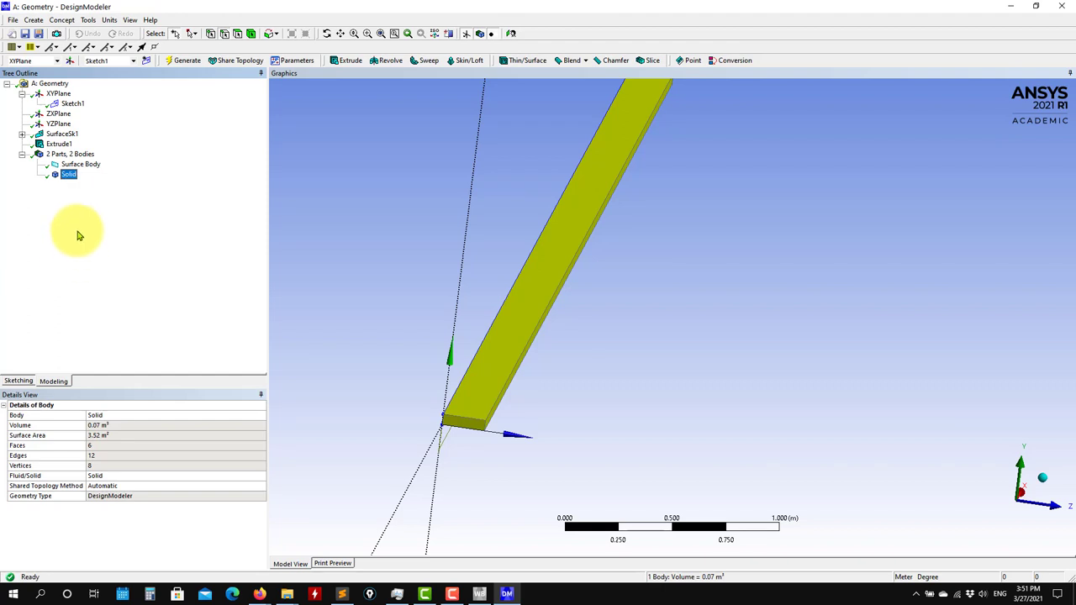
click(180, 61)
click(68, 176)
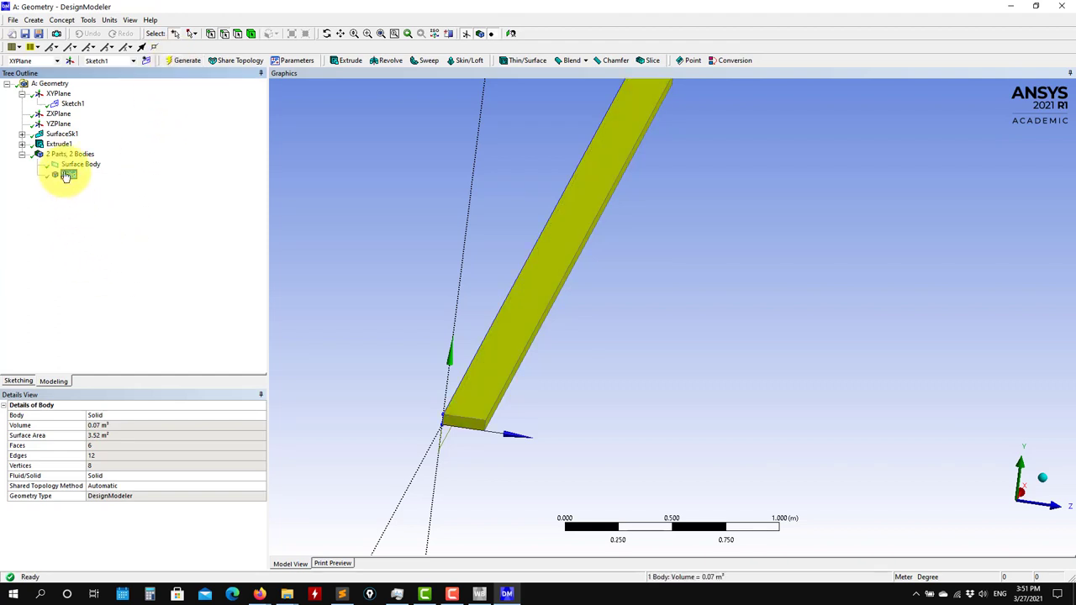
right_click(71, 179)
click(56, 147)
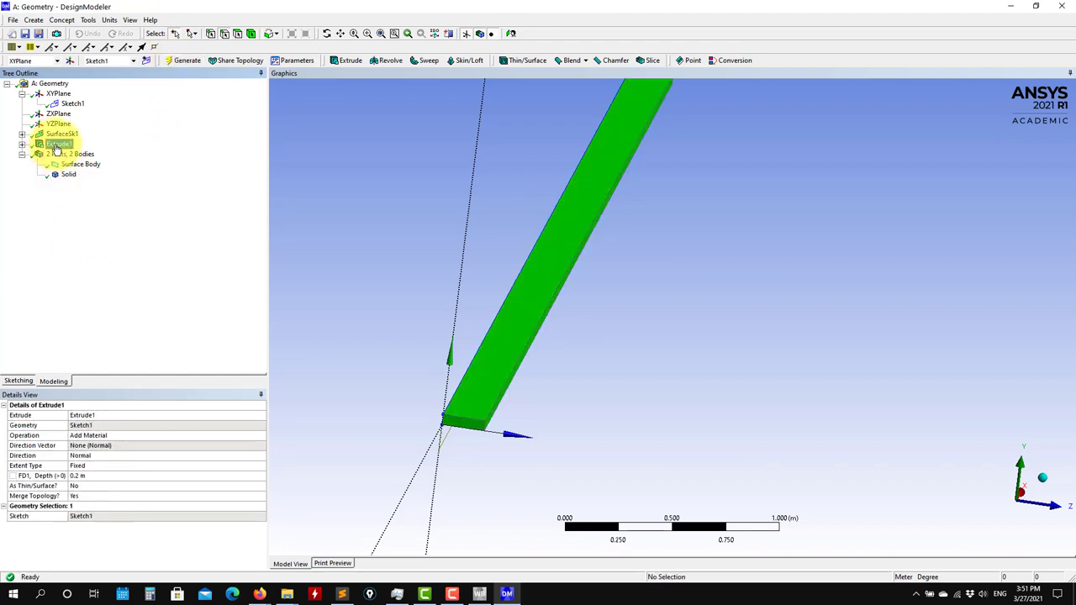
right_click(56, 148)
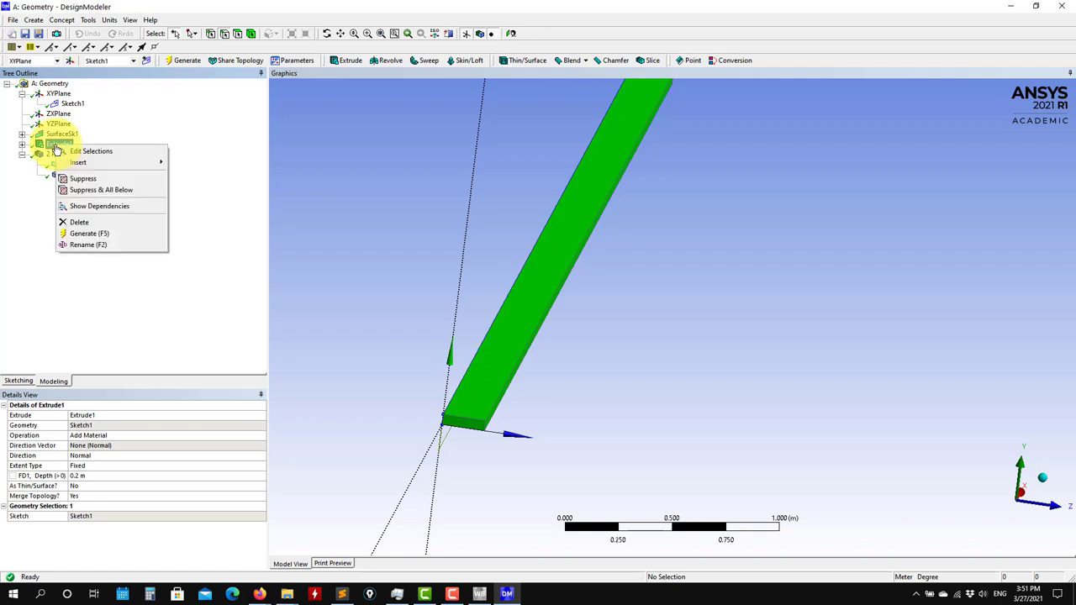
click(89, 220)
click(504, 337)
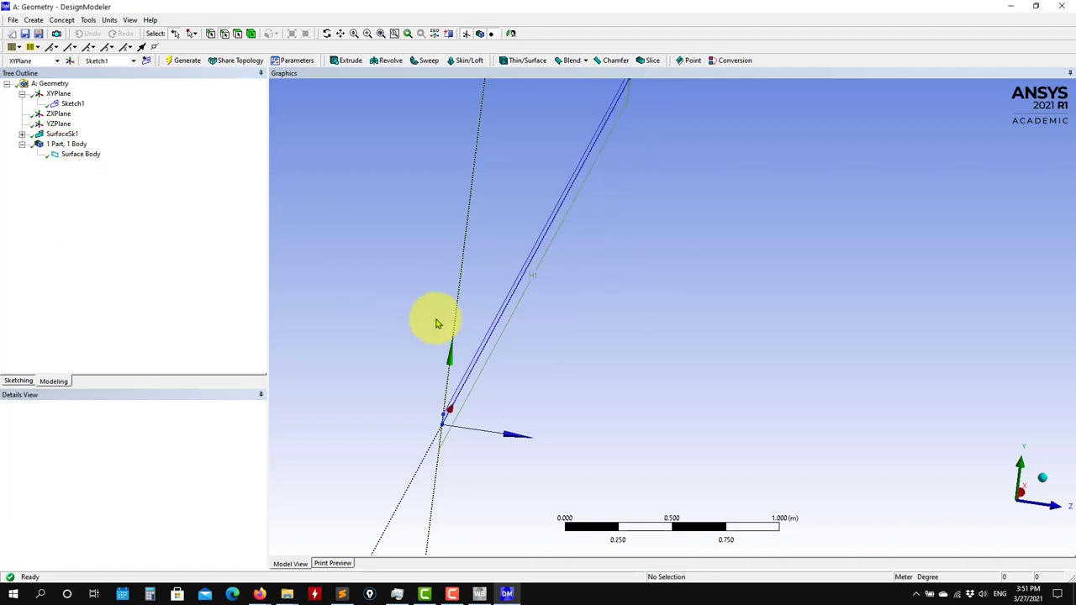
Set the V2 height dimension of the sketch under SurfaceSk1 to 0.2 m and regenerate the surface
middle_drag(437, 317, 399, 292)
middle_drag(516, 311, 596, 348)
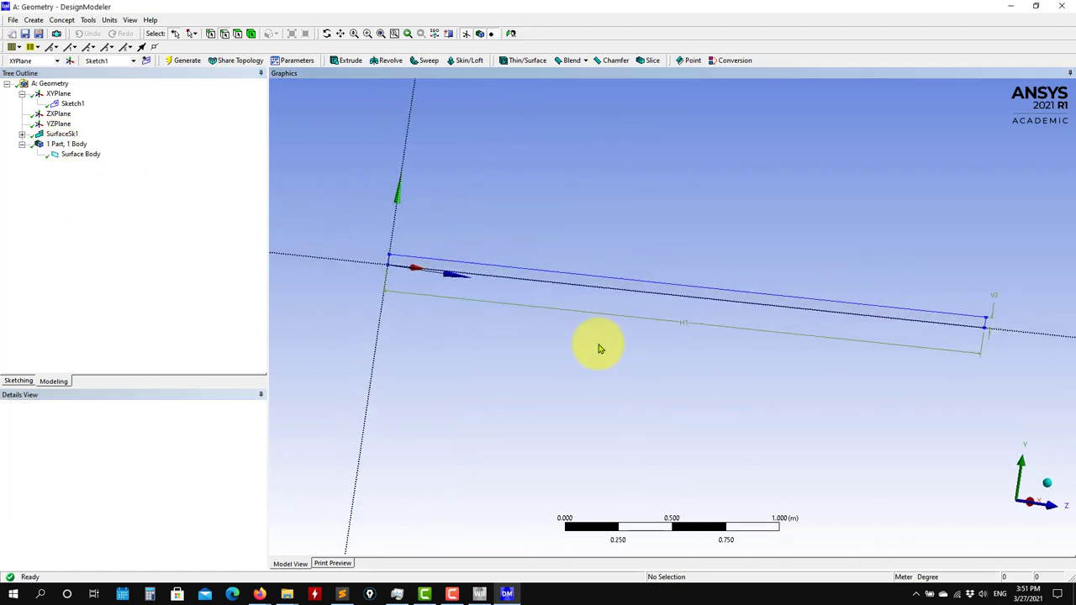
click(21, 135)
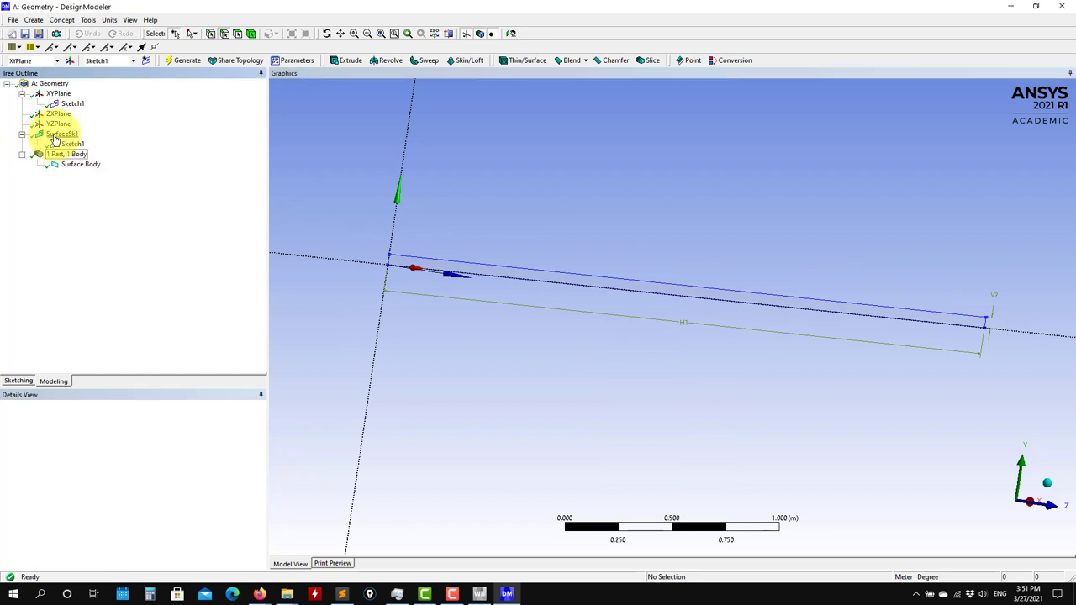
click(62, 134)
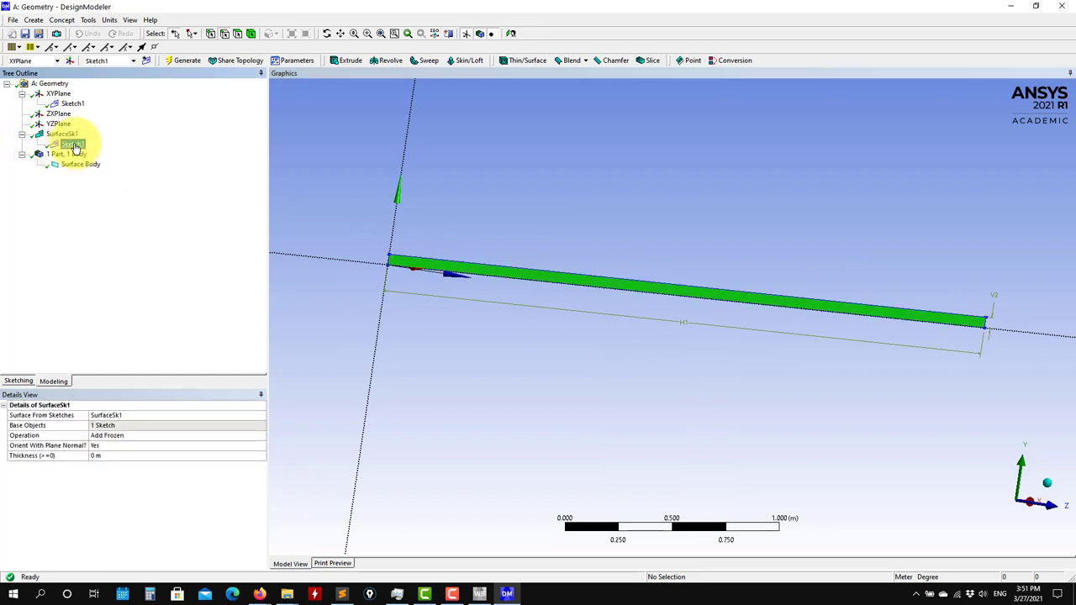
click(72, 145)
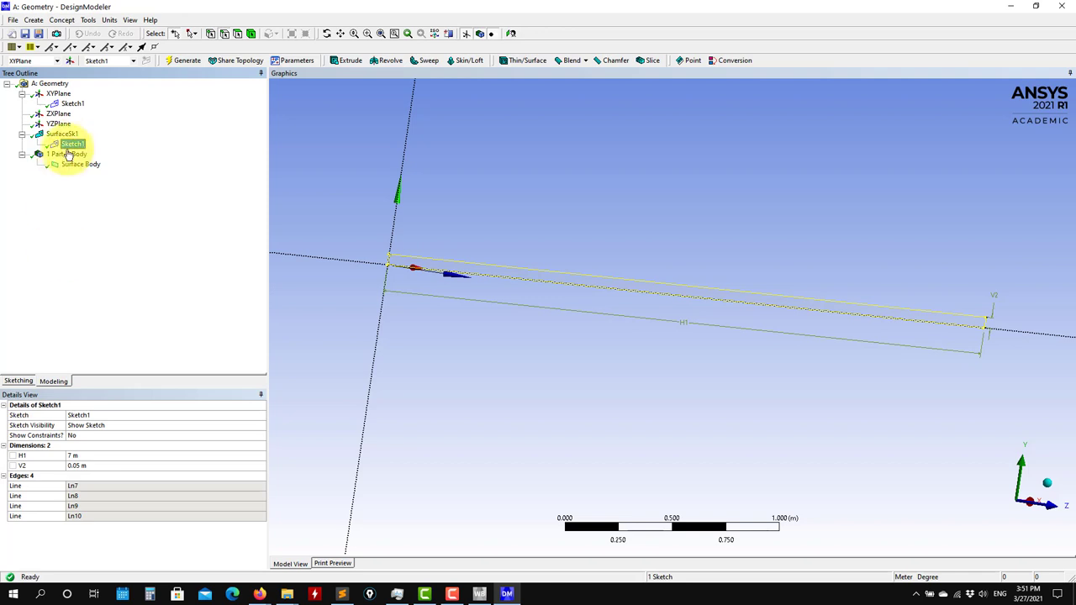
click(12, 383)
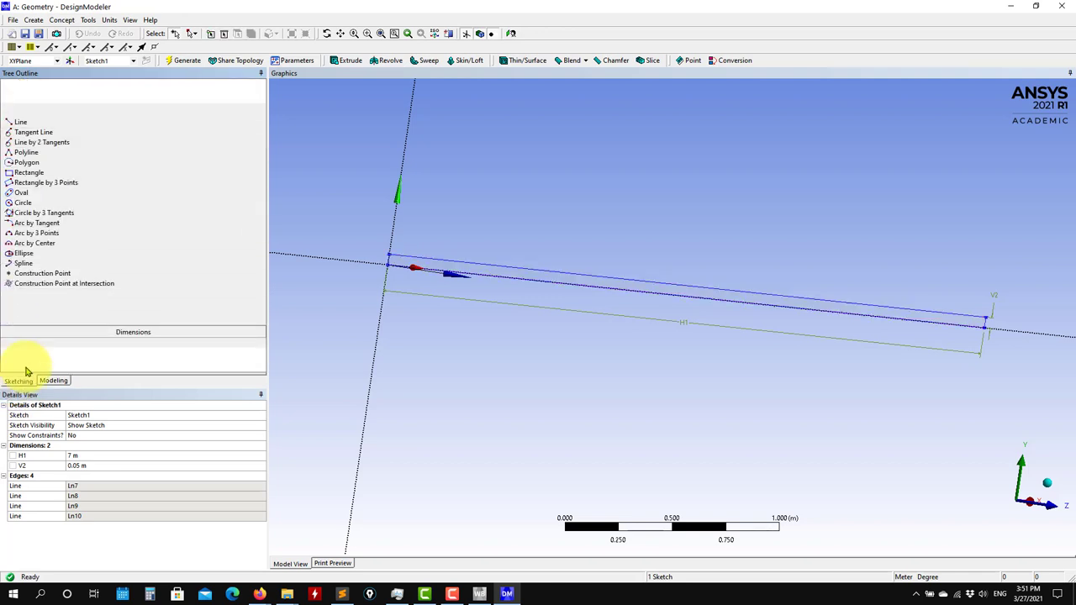
click(84, 465)
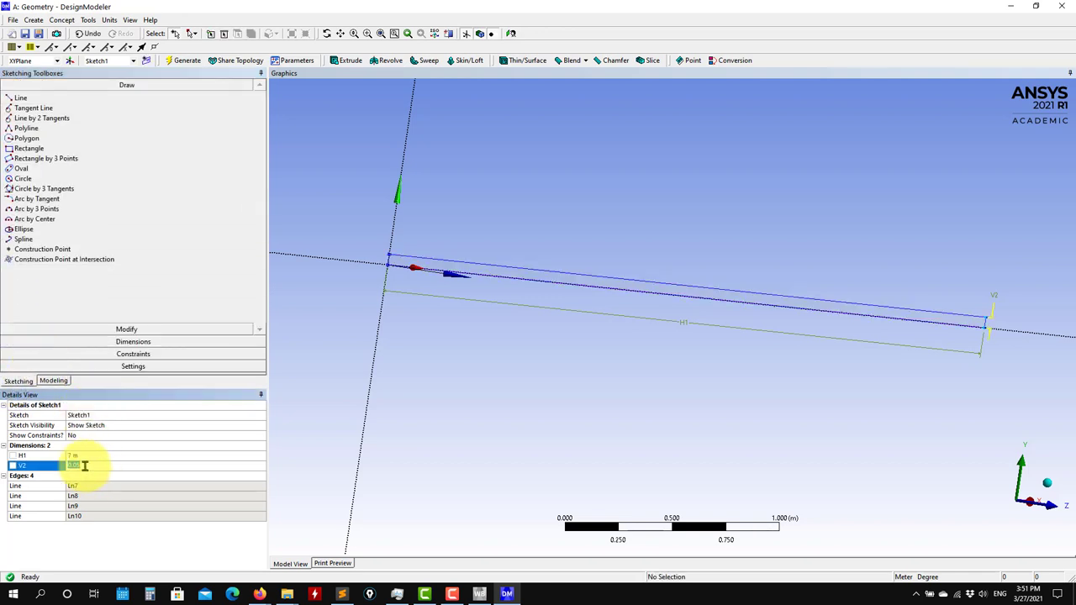
text(0.2)
key(Return)
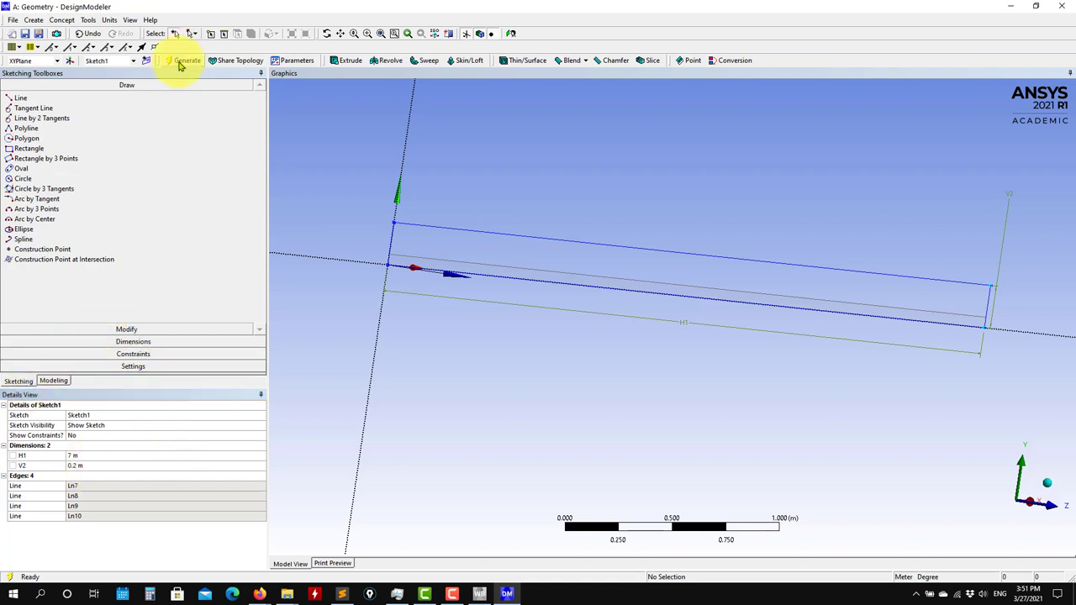
click(51, 382)
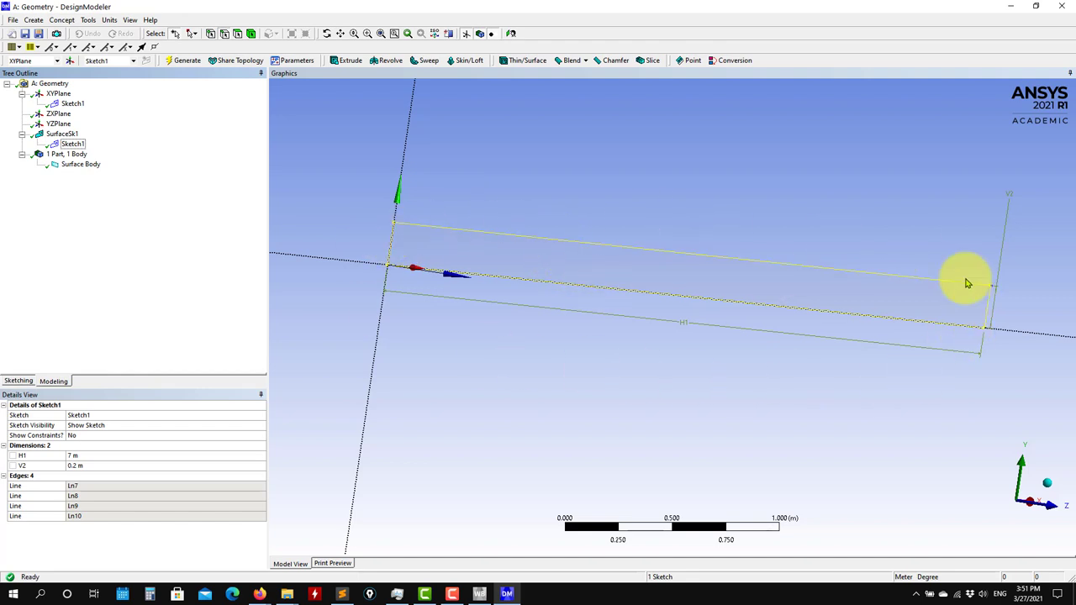
Set the sketch's V2 height dimension to 0.05 m and regenerate the surface
middle_drag(445, 291, 450, 310)
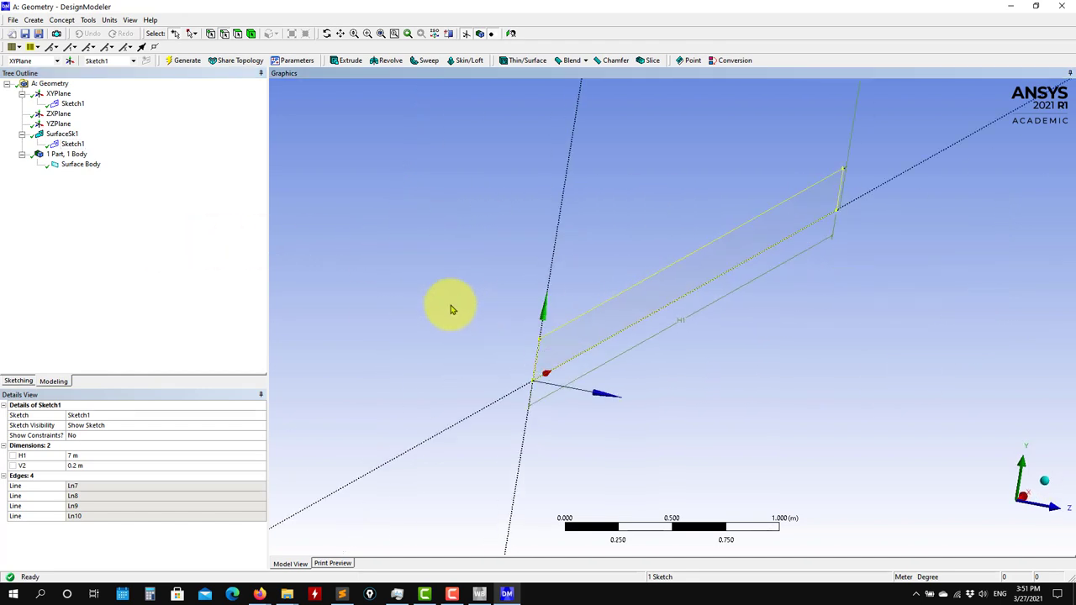
click(72, 144)
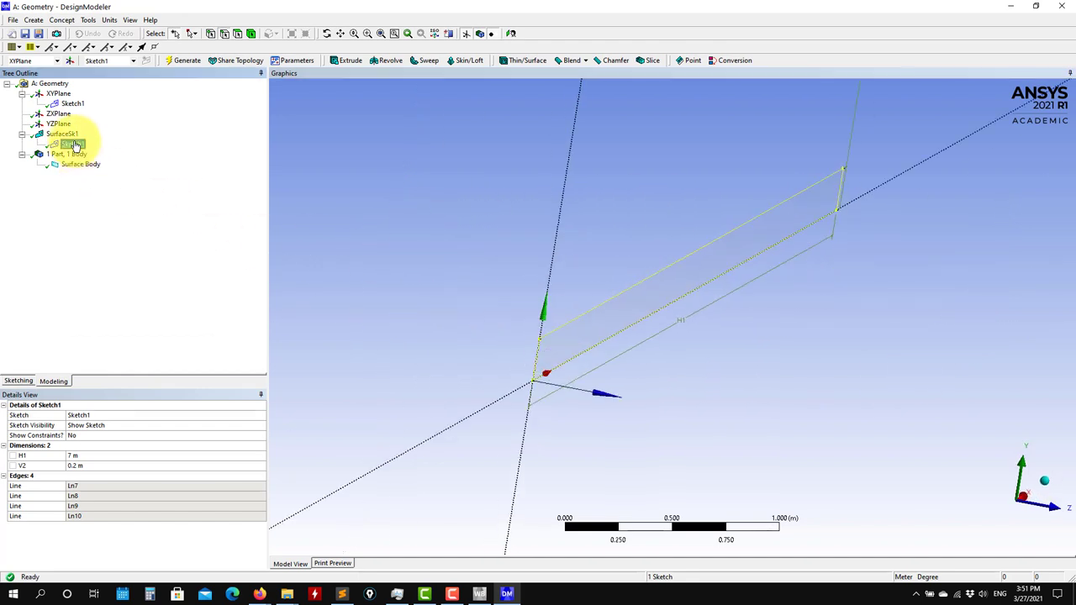
click(103, 466)
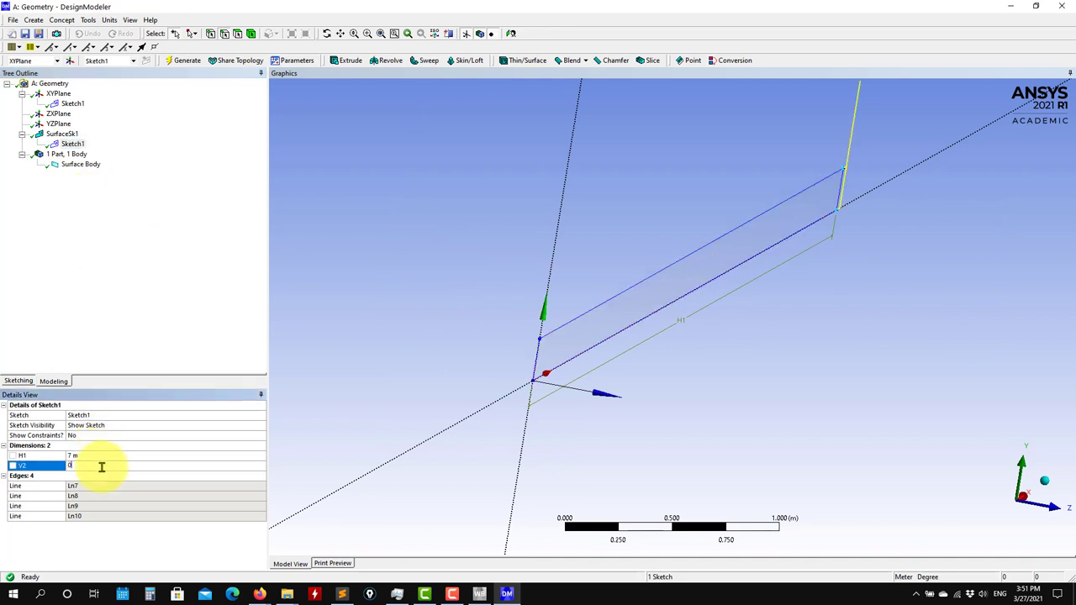
text(0.05)
key(Return)
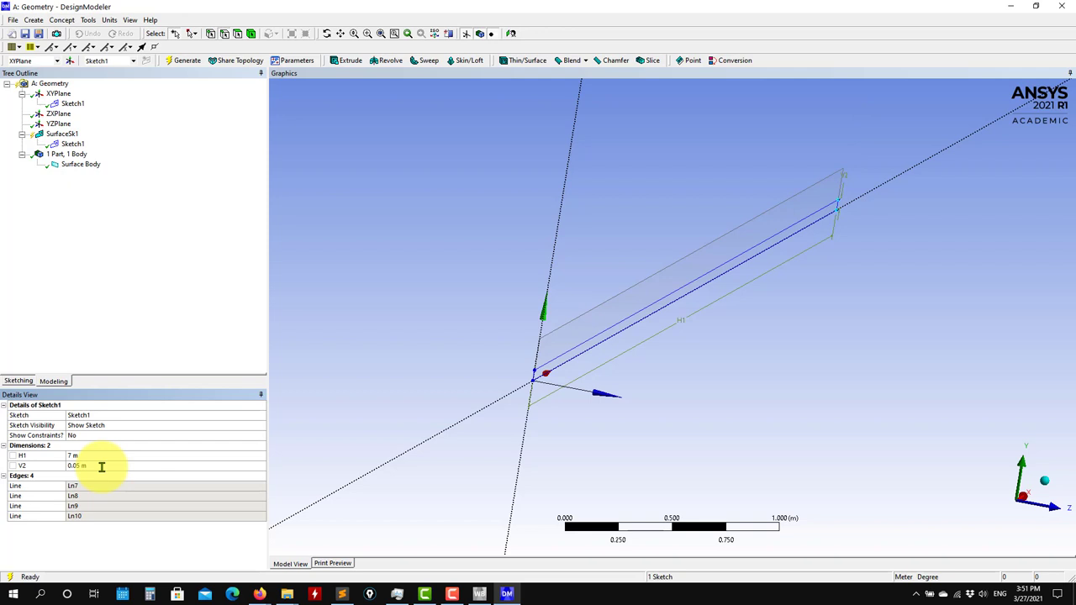
click(181, 60)
Rename the pipe's surface body in its body details
mouse_move(464, 333)
middle_down()
mouse_move(437, 320)
mouse_move(503, 371)
mouse_move(396, 361)
mouse_move(803, 406)
mouse_move(764, 385)
mouse_move(586, 375)
middle_up()
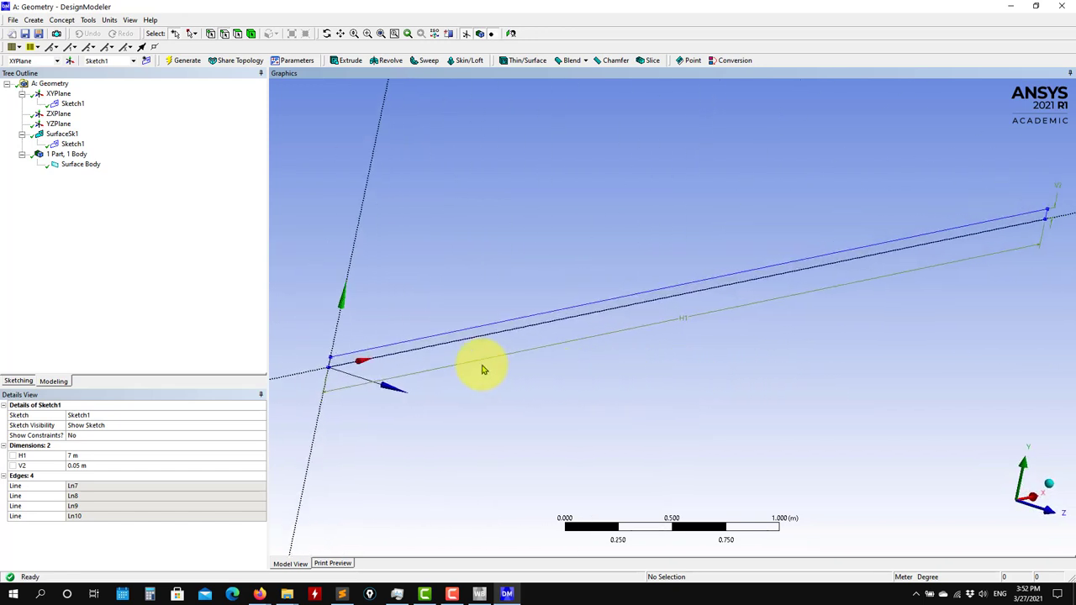
click(81, 166)
click(139, 416)
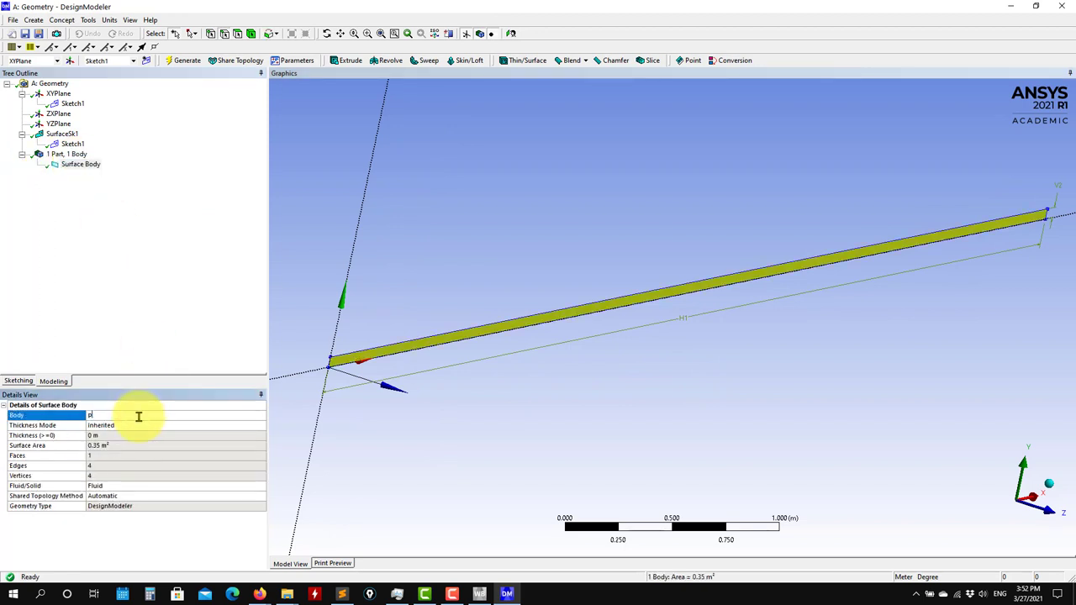
key(Return)
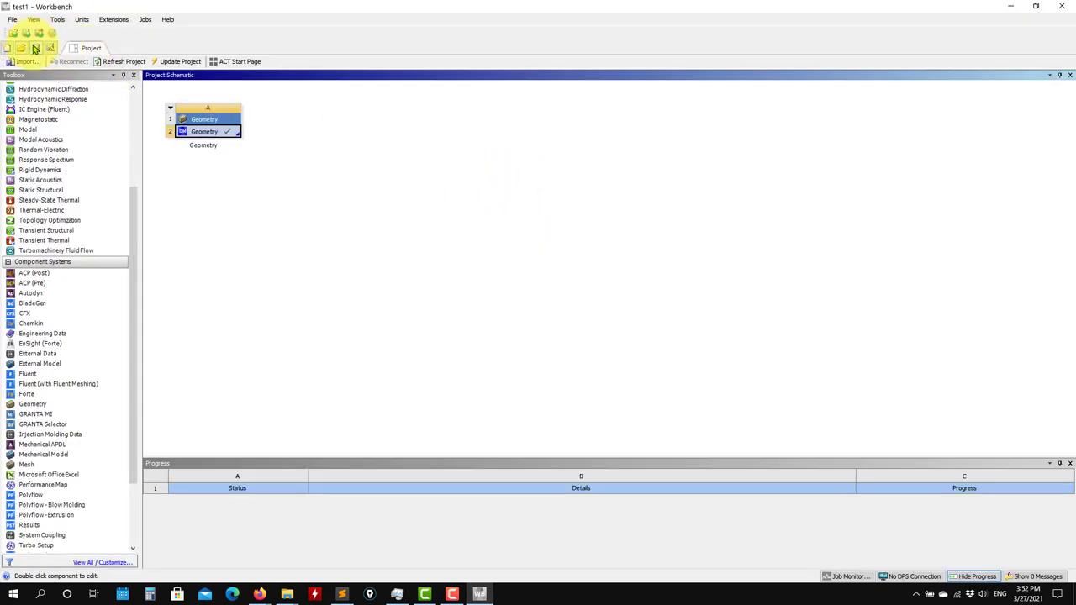
Back in Workbench, save the test1 project and review the list of its project files
click(34, 48)
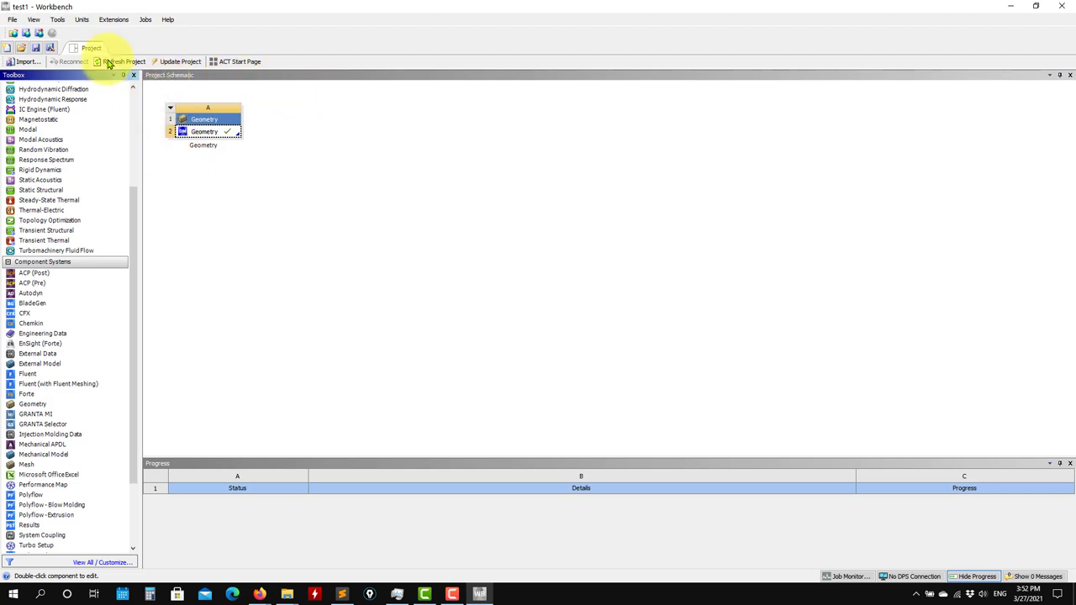
click(35, 21)
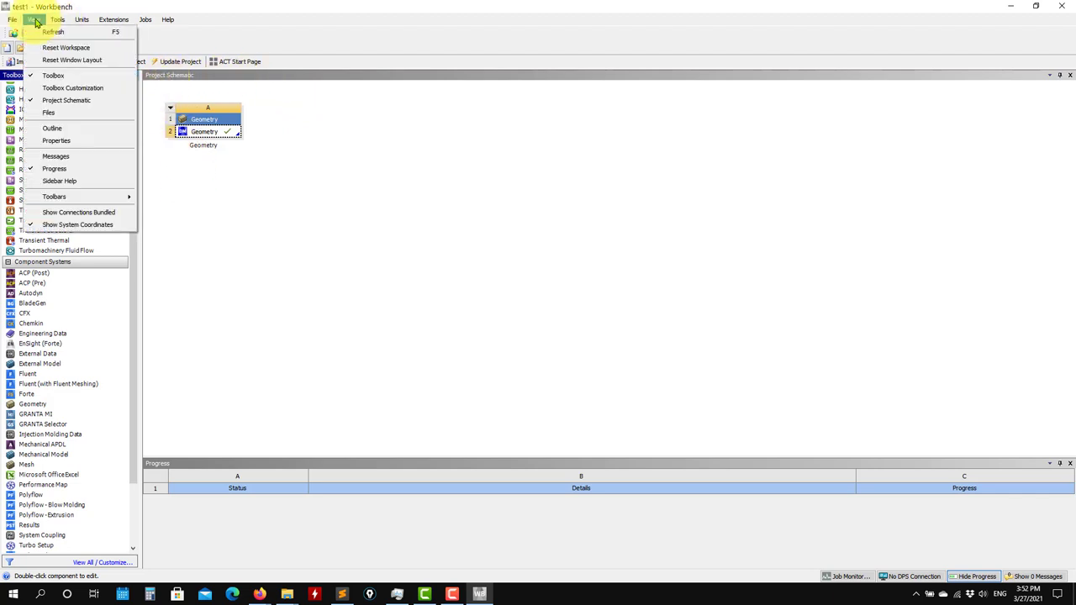
click(43, 113)
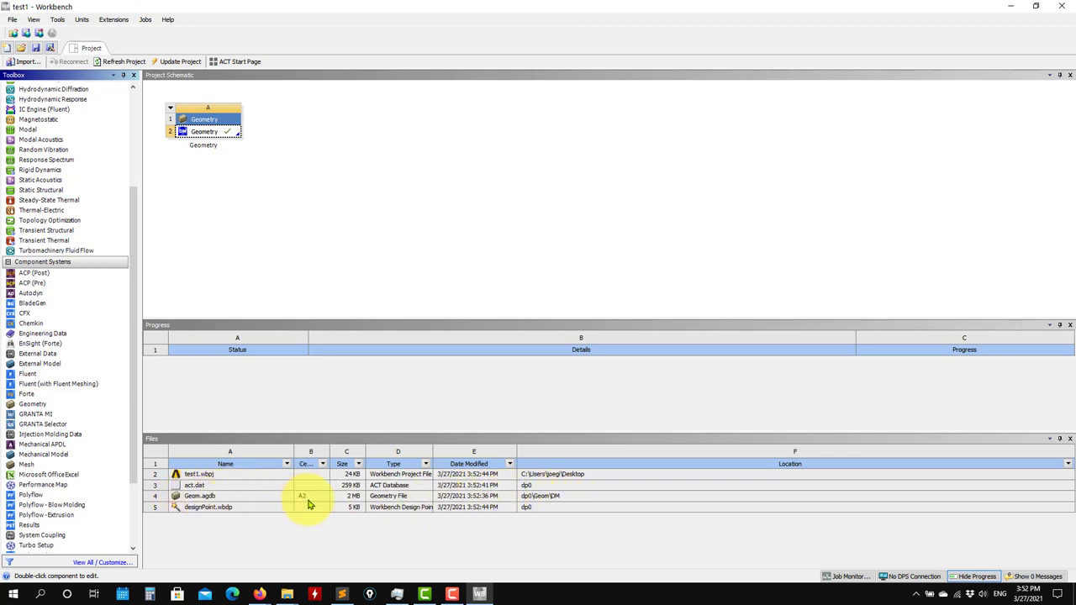
click(1070, 439)
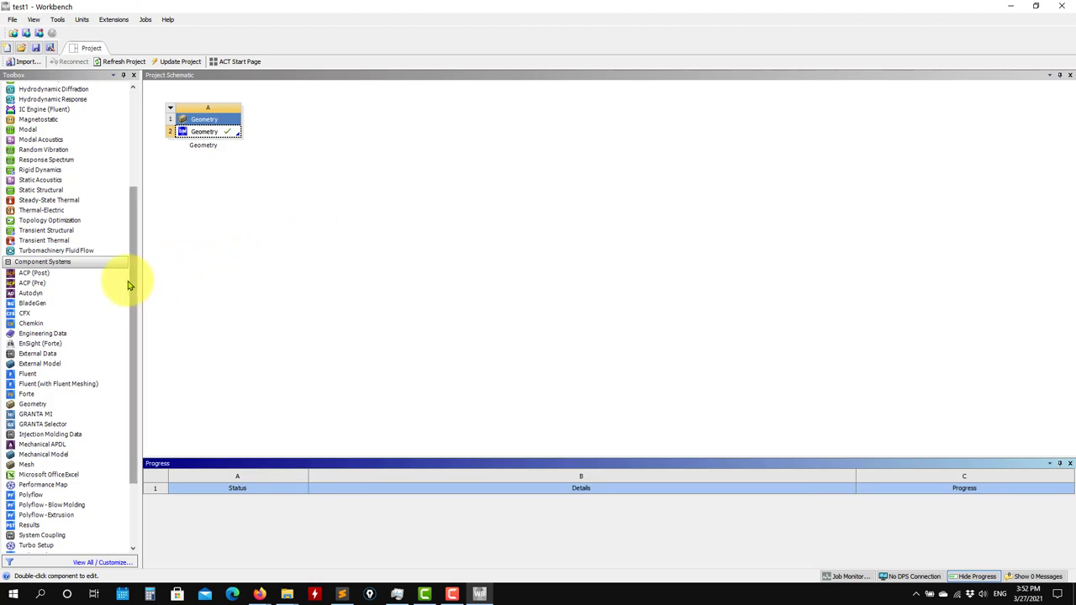
Add a Mesh component system linked to the existing Geometry cell A2
drag(27, 465, 25, 473)
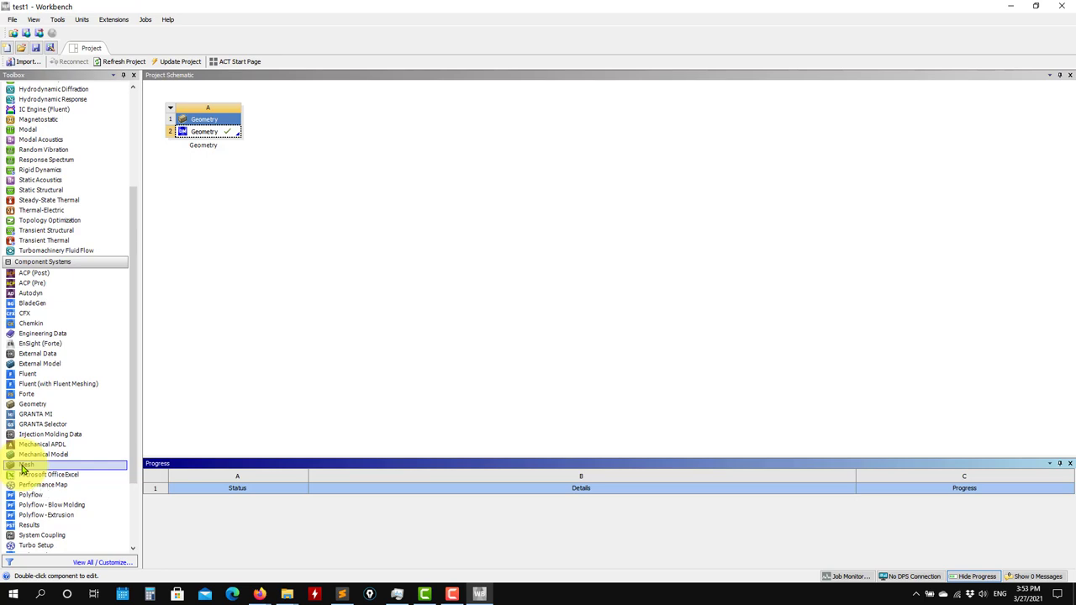
drag(24, 471, 230, 133)
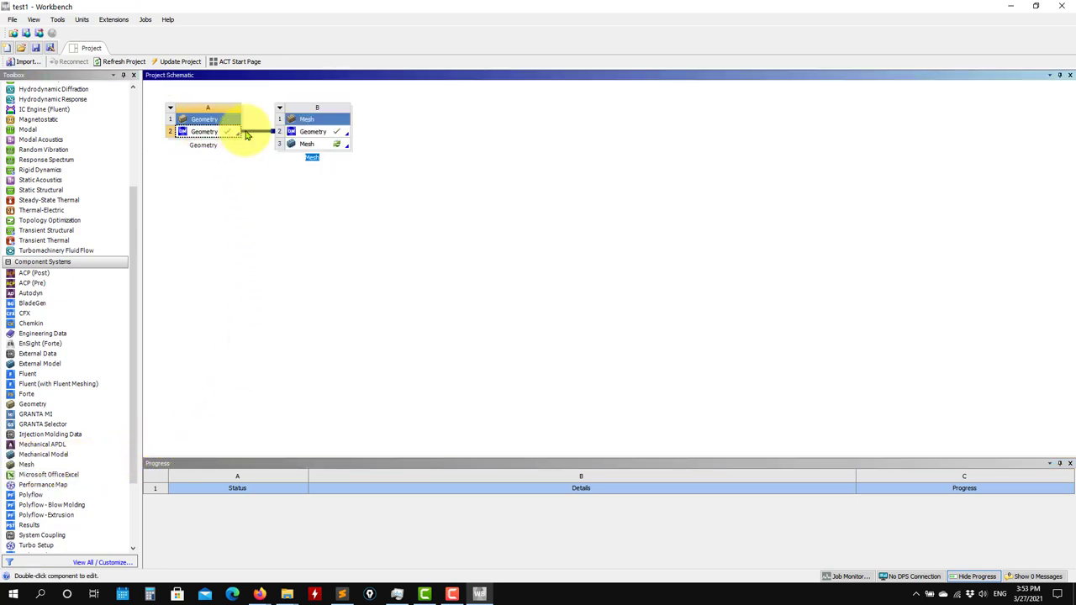